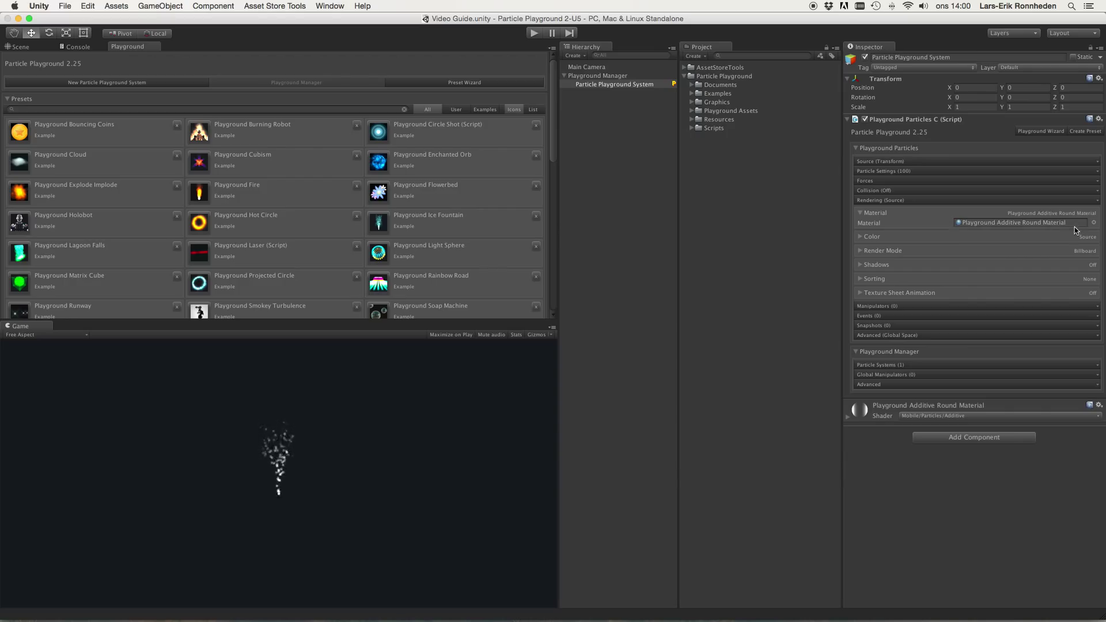
# Step: Assign the Playground Additive Bubble material to the particle system and show the particles in the Scene view
pyautogui.click(1093, 223)
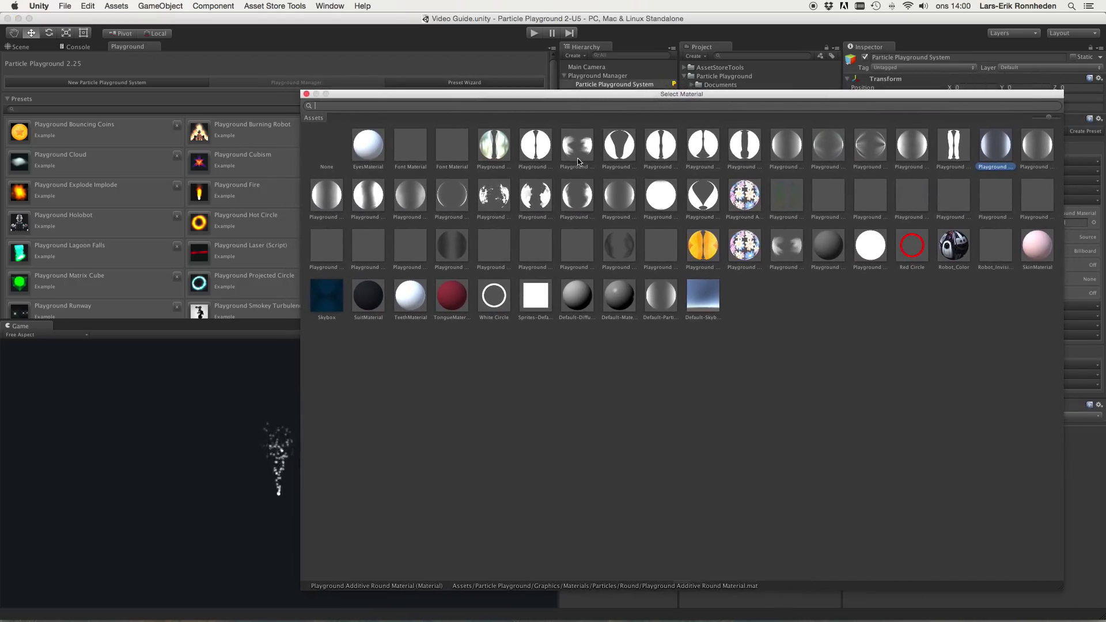
pyautogui.click(500, 145)
pyautogui.moveTo(500, 98); pyautogui.dragTo(545, 64)
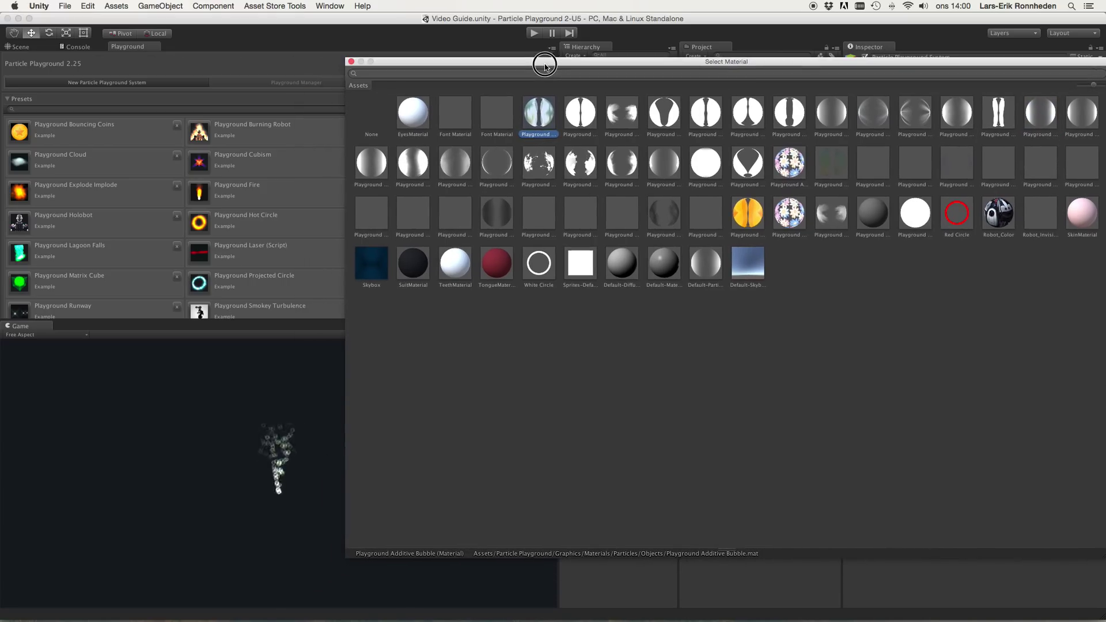
pyautogui.click(19, 46)
pyautogui.click(19, 46)
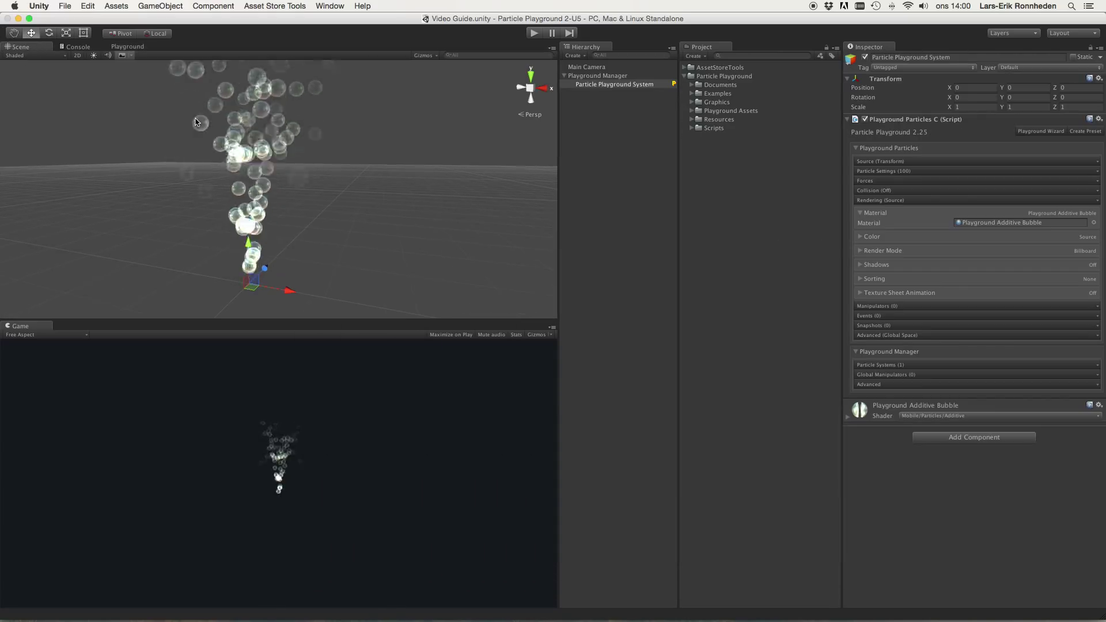
# Step: Try several additive materials, including Lightpoint, Splat02 and Triangle, and assign Playground Additive Drop from the Objects folder
pyautogui.click(1093, 223)
pyautogui.moveTo(594, 62); pyautogui.dragTo(563, 126)
pyautogui.click(547, 176)
pyautogui.click(596, 174)
pyautogui.click(637, 174)
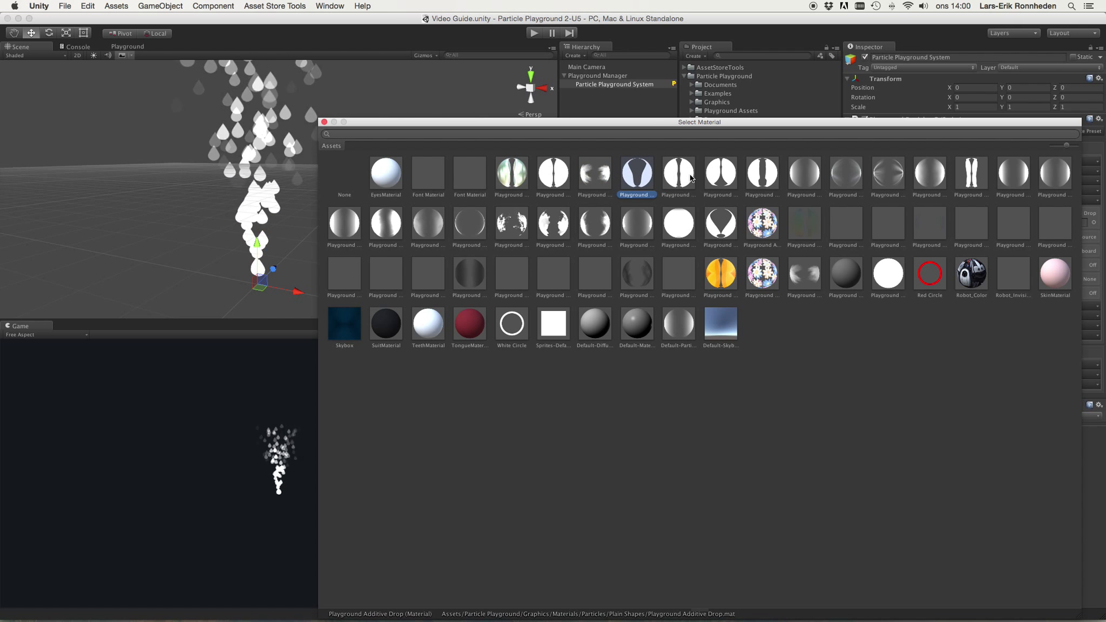
pyautogui.click(804, 174)
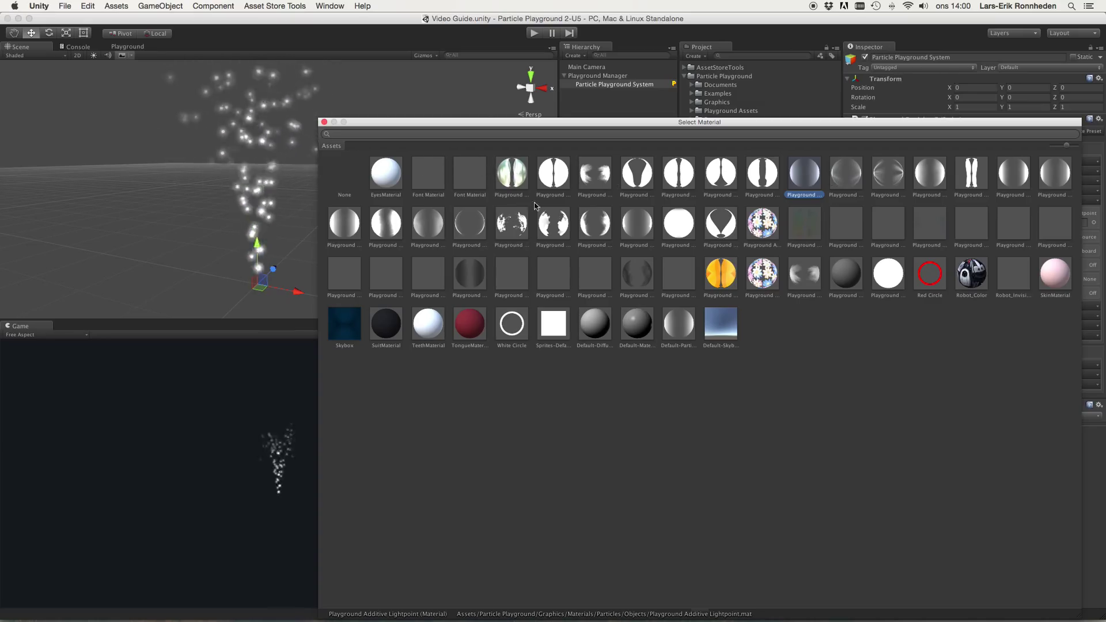
pyautogui.click(517, 168)
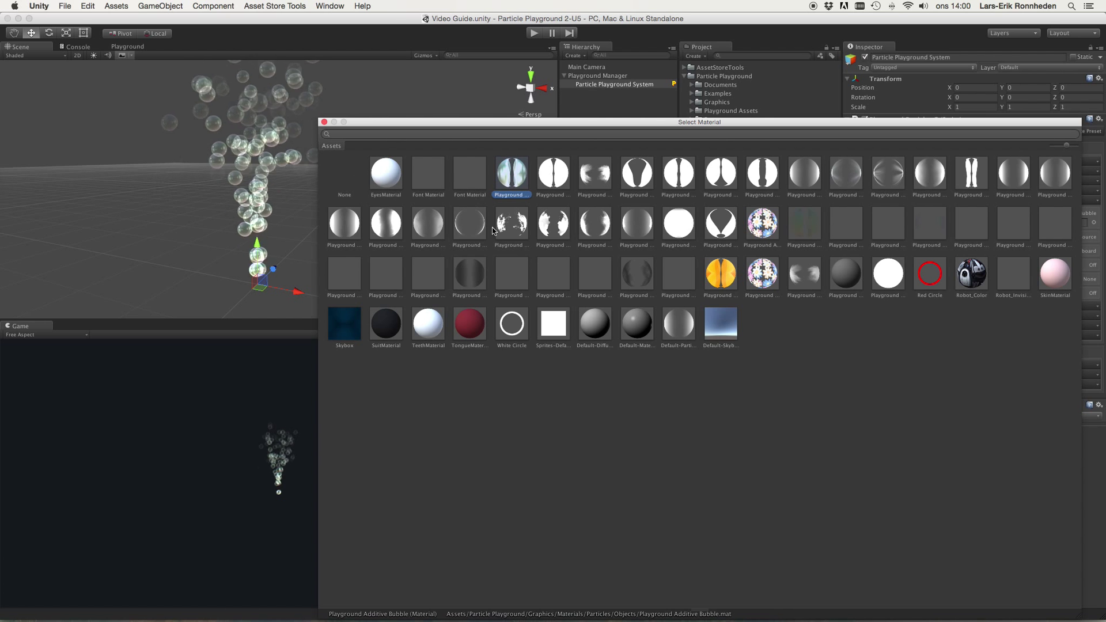
pyautogui.click(553, 223)
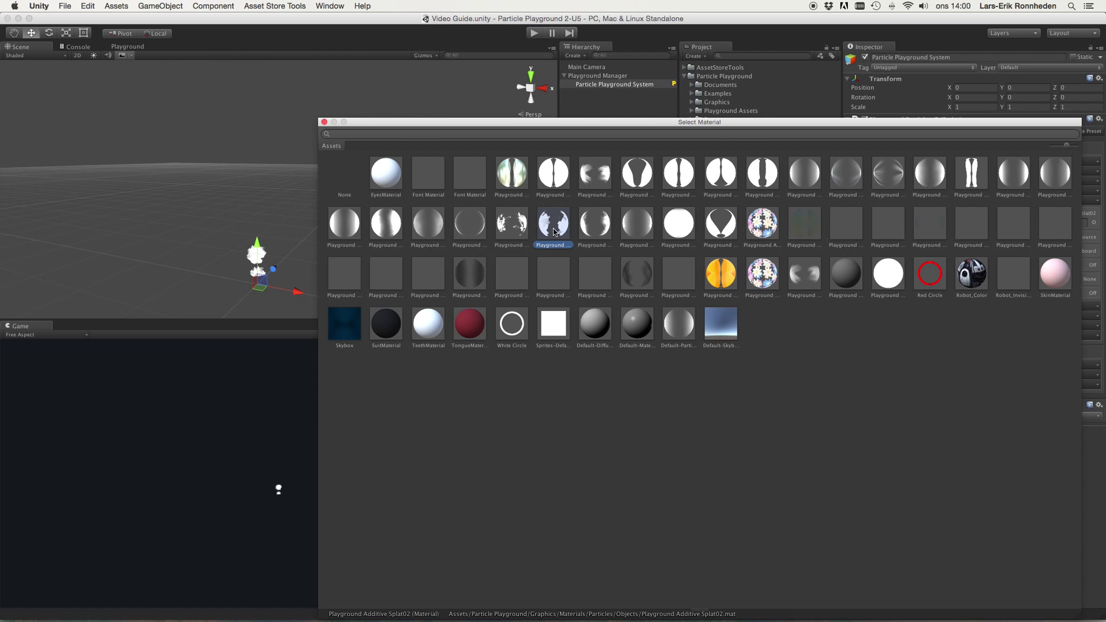
pyautogui.click(719, 231)
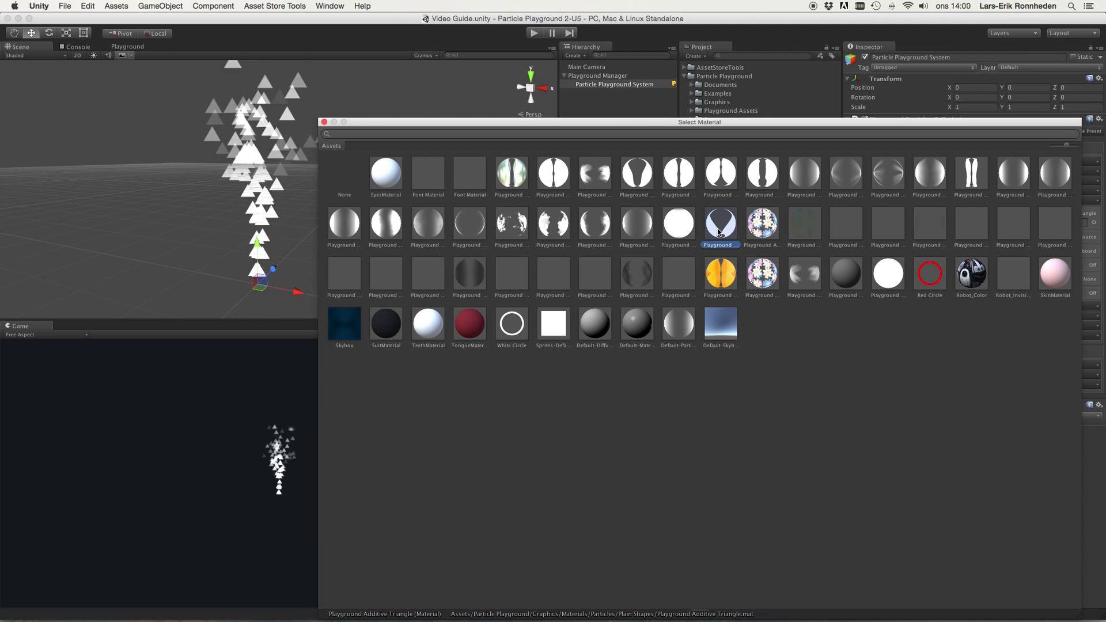
pyautogui.click(679, 173)
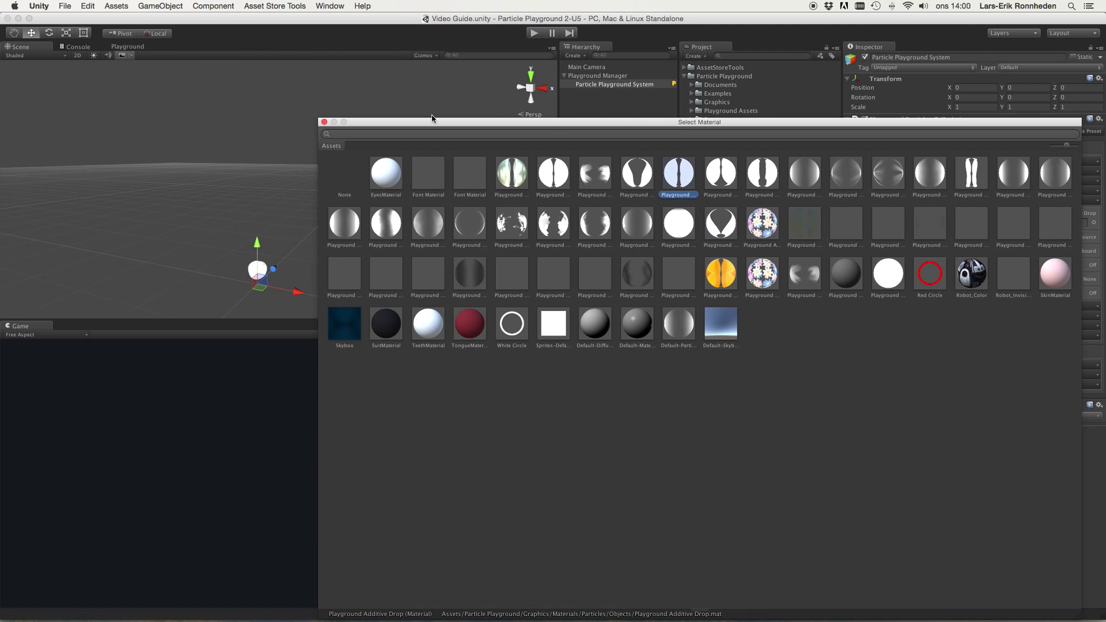
pyautogui.click(325, 122)
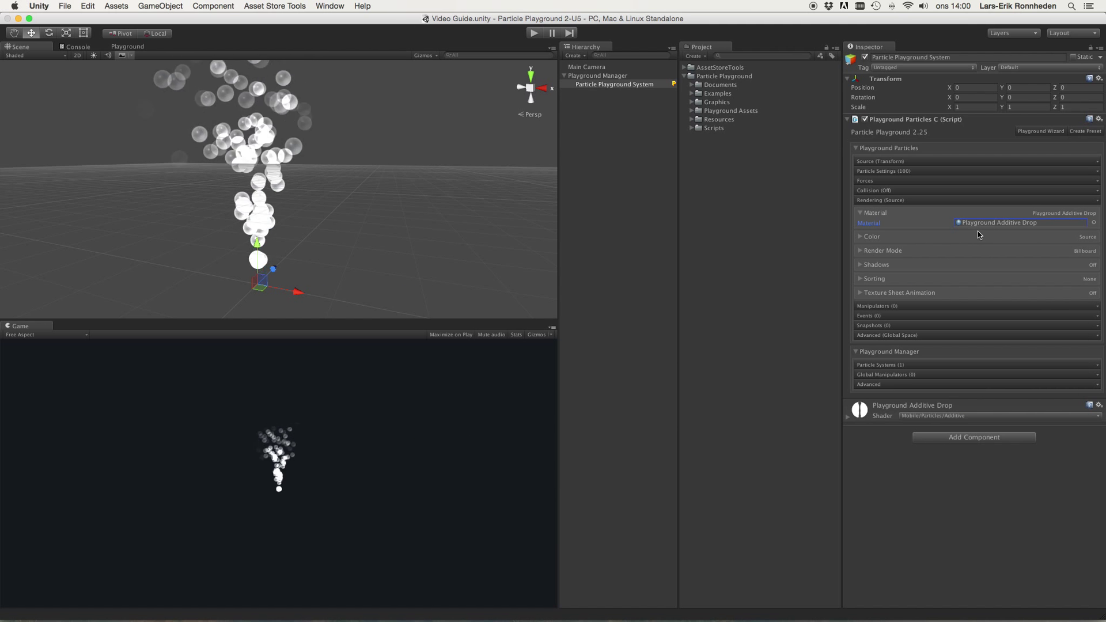
# Step: Expand the Color rendering settings and examine the Color Source options, keeping Source selected
pyautogui.click(870, 237)
pyautogui.click(893, 246)
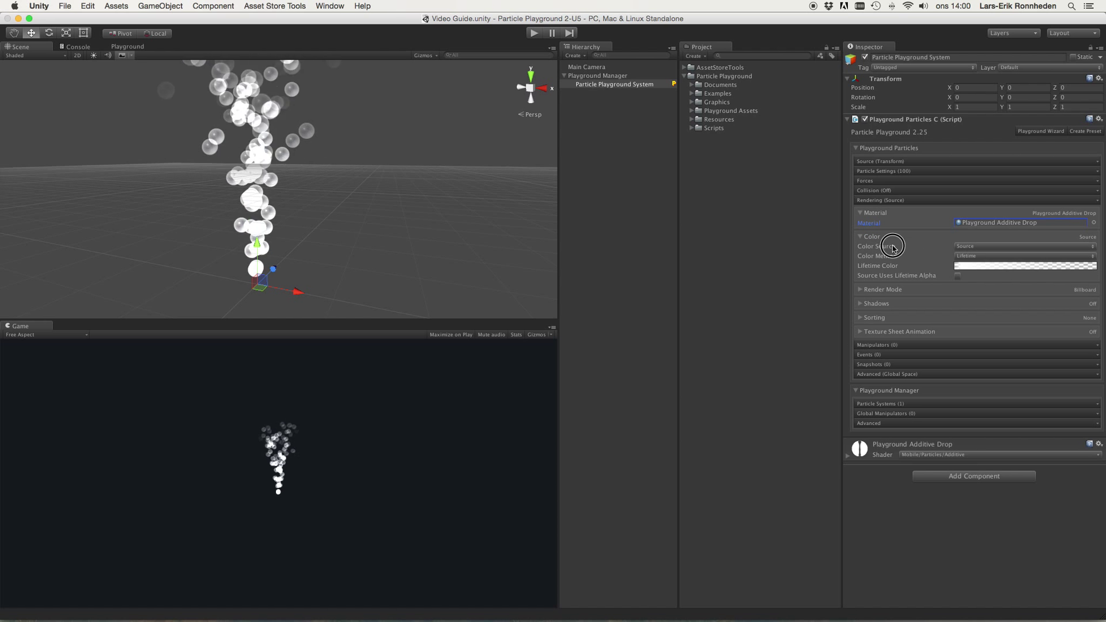
pyautogui.click(975, 247)
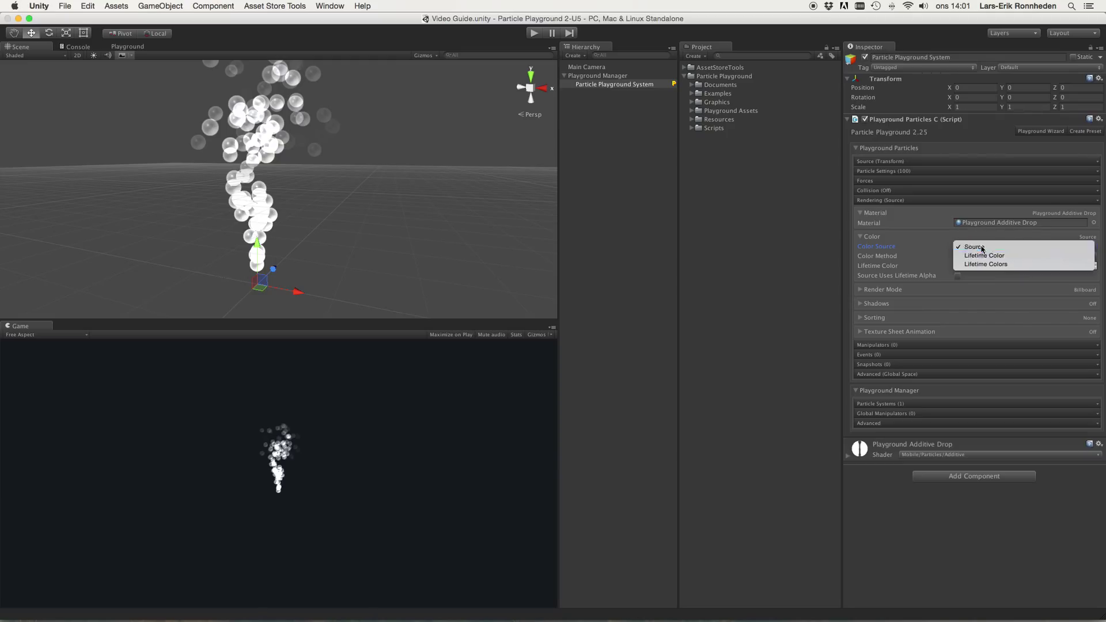
pyautogui.click(982, 248)
pyautogui.click(982, 248)
pyautogui.click(982, 255)
pyautogui.click(1025, 246)
pyautogui.click(976, 239)
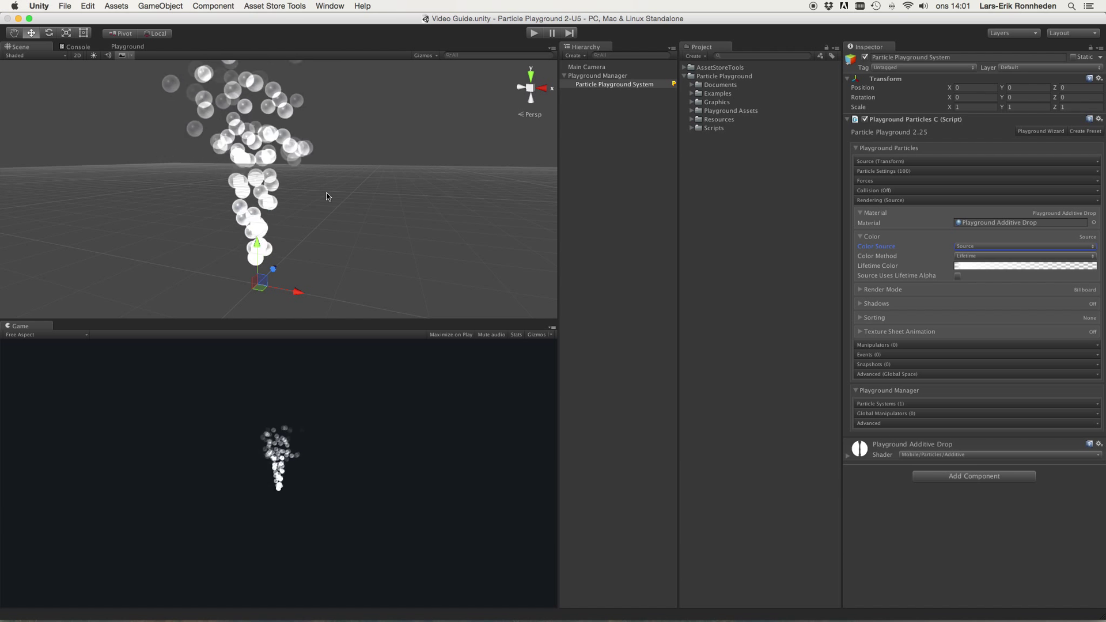
# Step: Change the particle source to State and create an image state from the Particle-Playground-2-Mobile texture
pyautogui.keyDown('alt'); pyautogui.moveTo(323, 197); pyautogui.dragTo(351, 199); pyautogui.keyUp('alt')
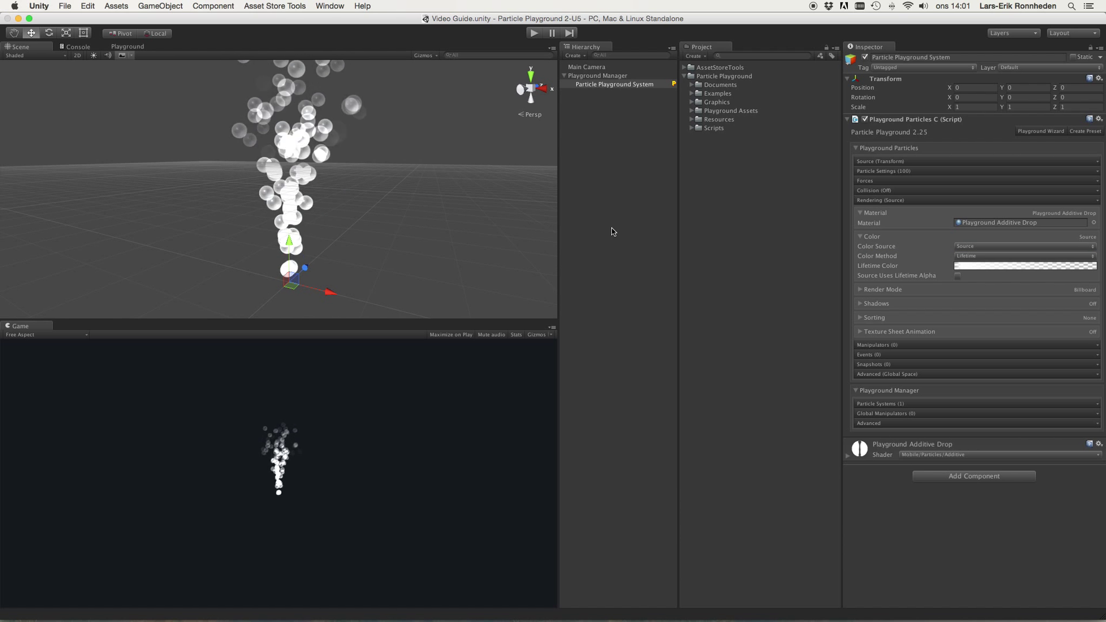
pyautogui.click(869, 164)
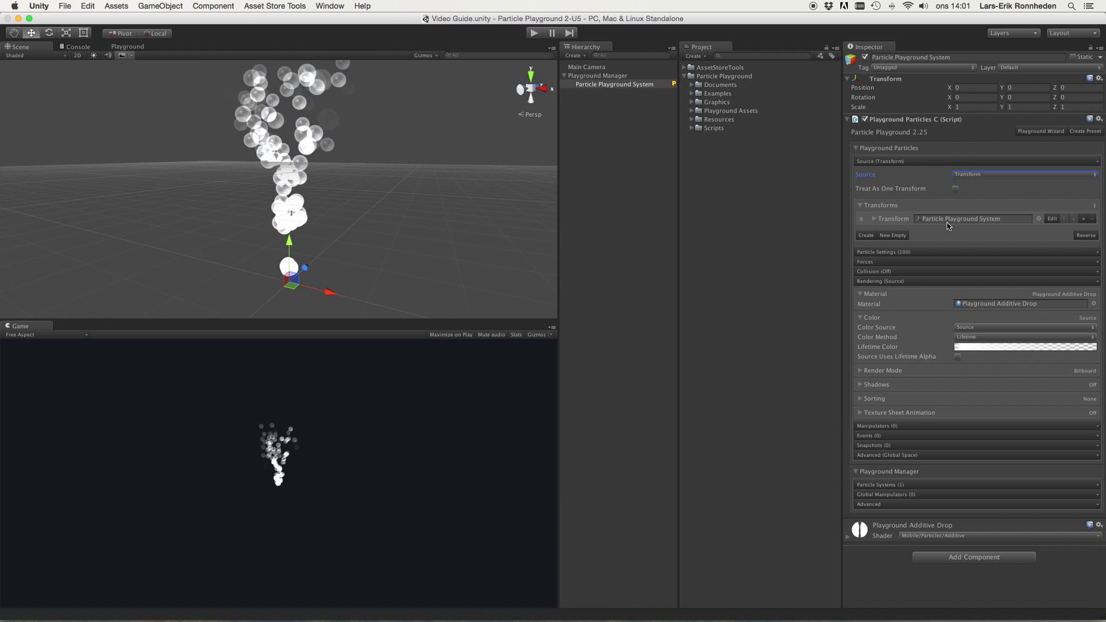
pyautogui.click(972, 175)
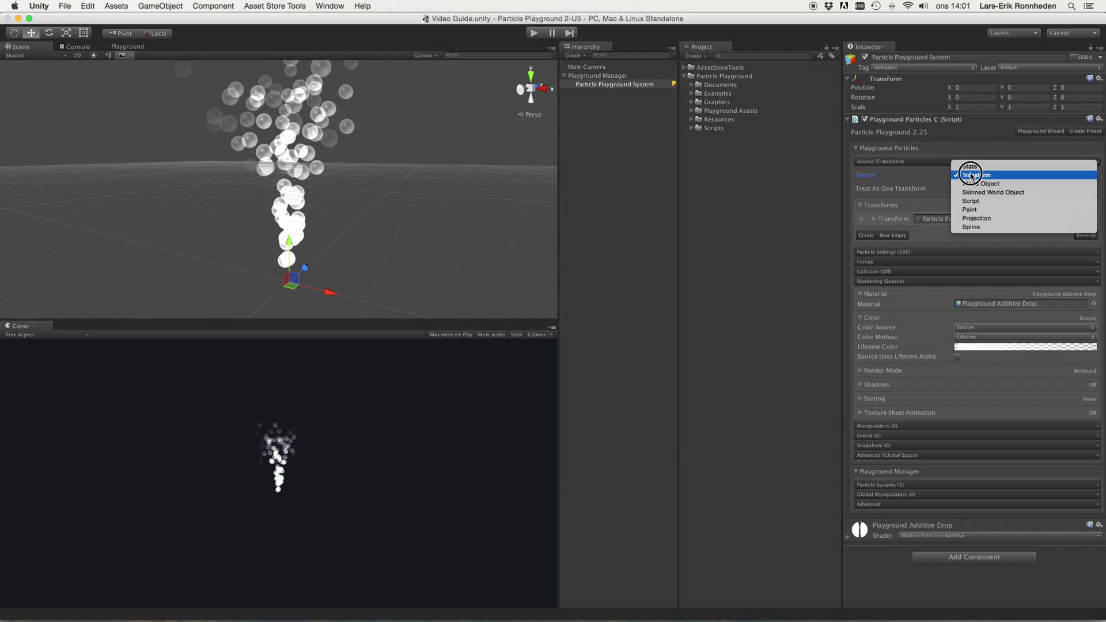
pyautogui.click(975, 173)
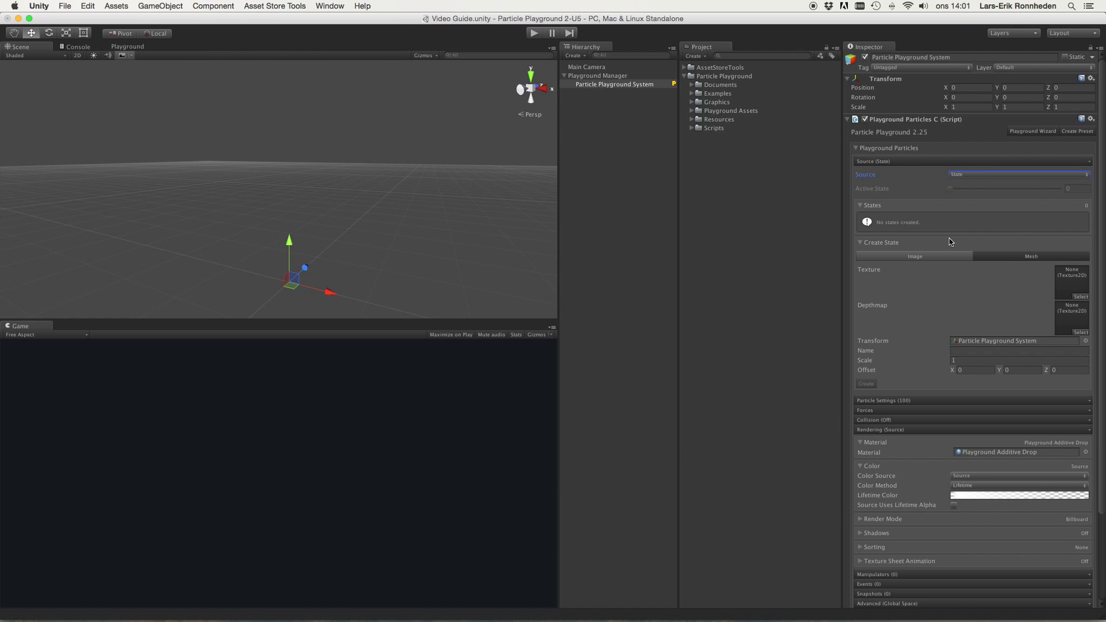
pyautogui.click(1080, 296)
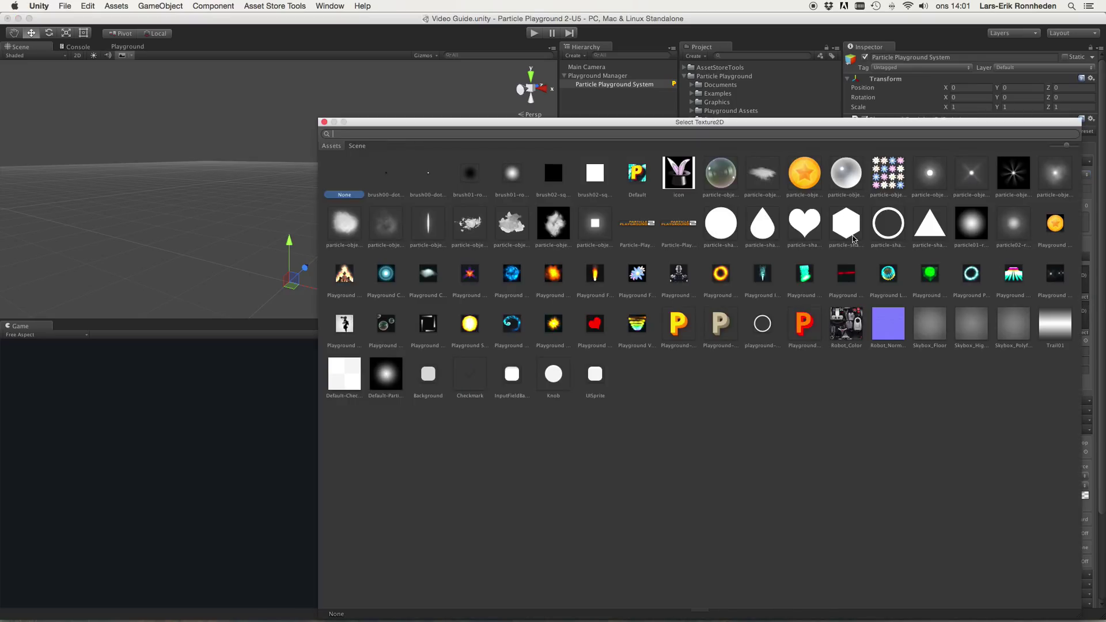
pyautogui.doubleClick(671, 223)
pyautogui.click(867, 384)
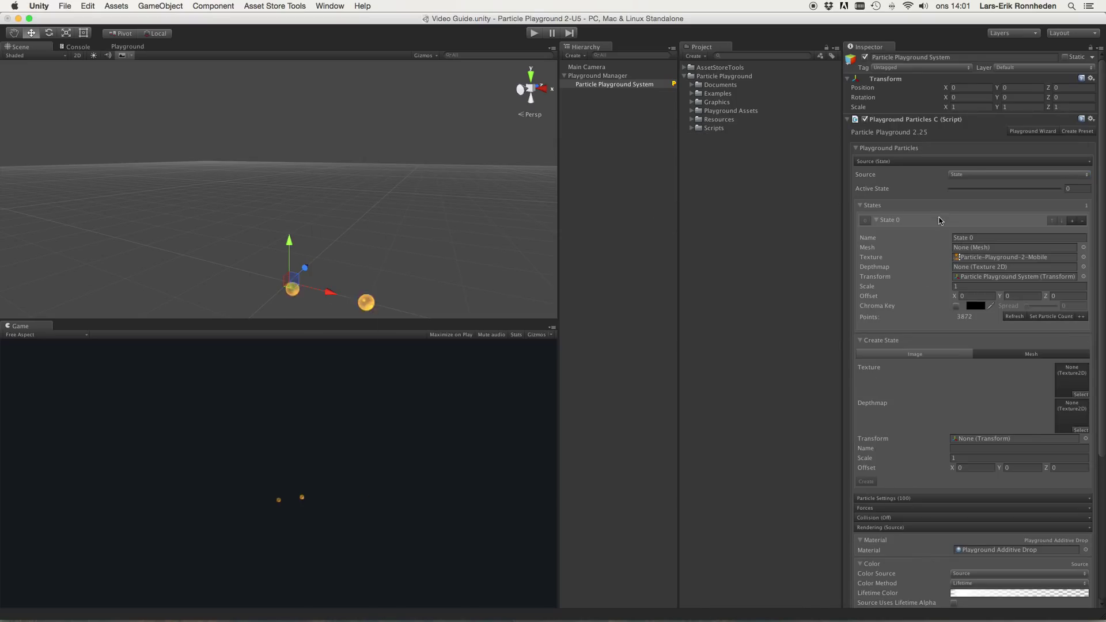
# Step: Set the new state's scale to 0.1 and match the particle count to the state's points
pyautogui.click(970, 285)
pyautogui.write('0.1')
pyautogui.press('Return')
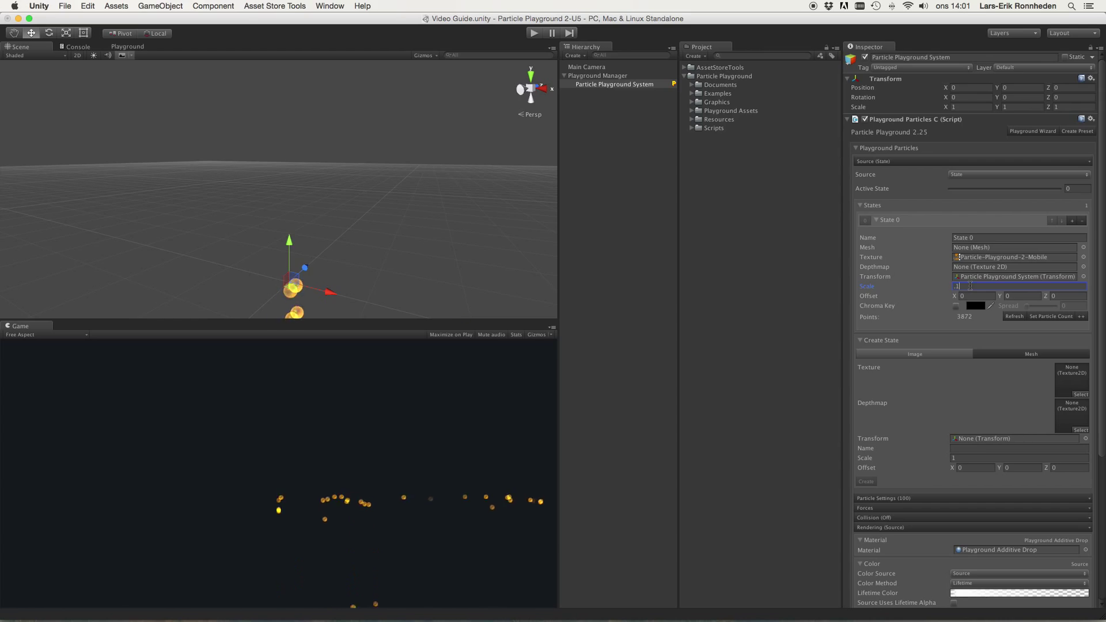
pyautogui.keyDown('alt'); pyautogui.moveTo(507, 172); pyautogui.dragTo(663, 185); pyautogui.keyUp('alt')
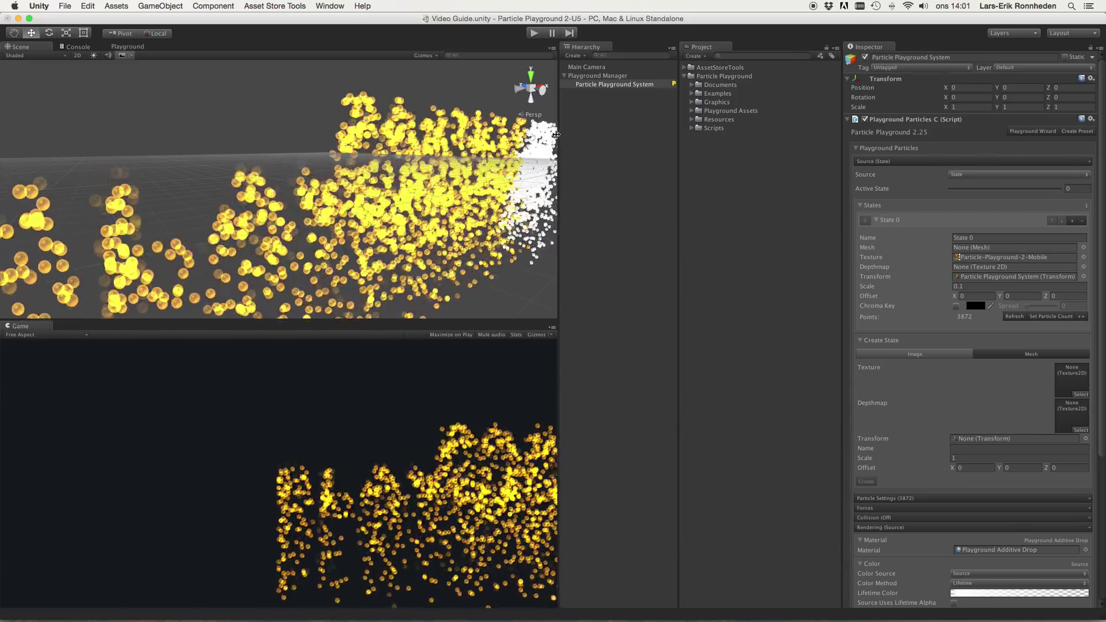
# Step: Set the particles' Color Source to Lifetime Color in the rendering settings
pyautogui.scroll(-4, 1072, 533)
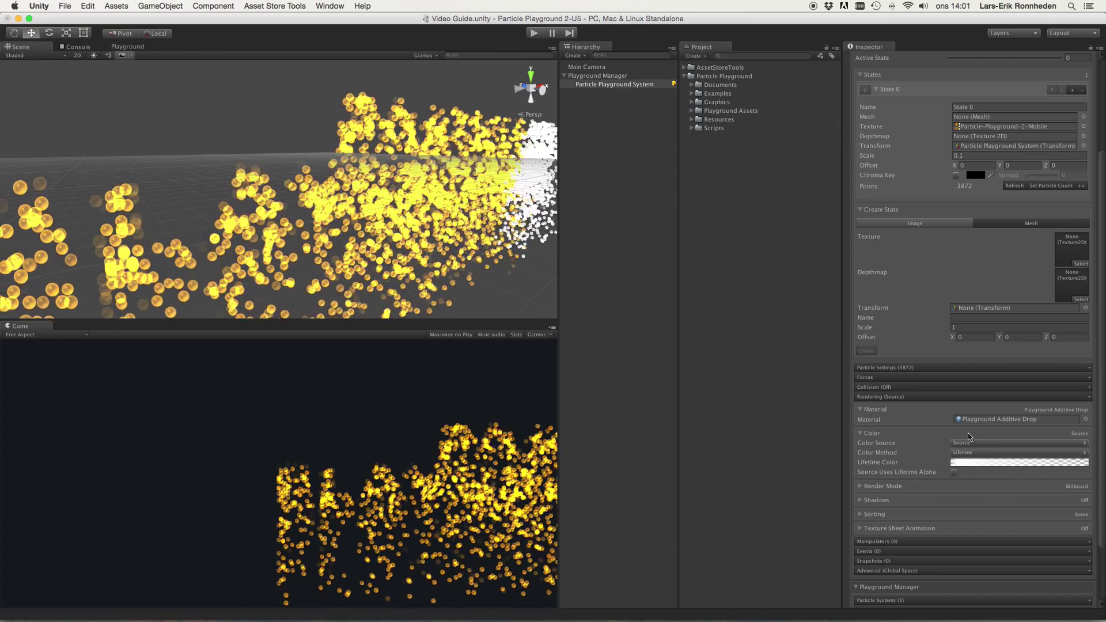
pyautogui.click(984, 443)
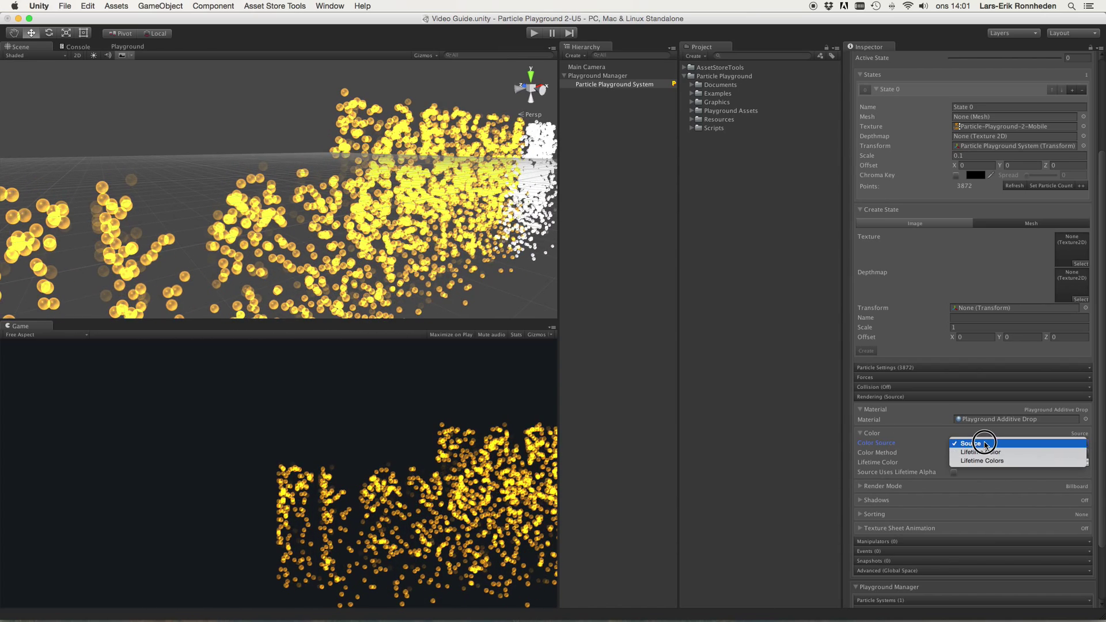
pyautogui.click(986, 452)
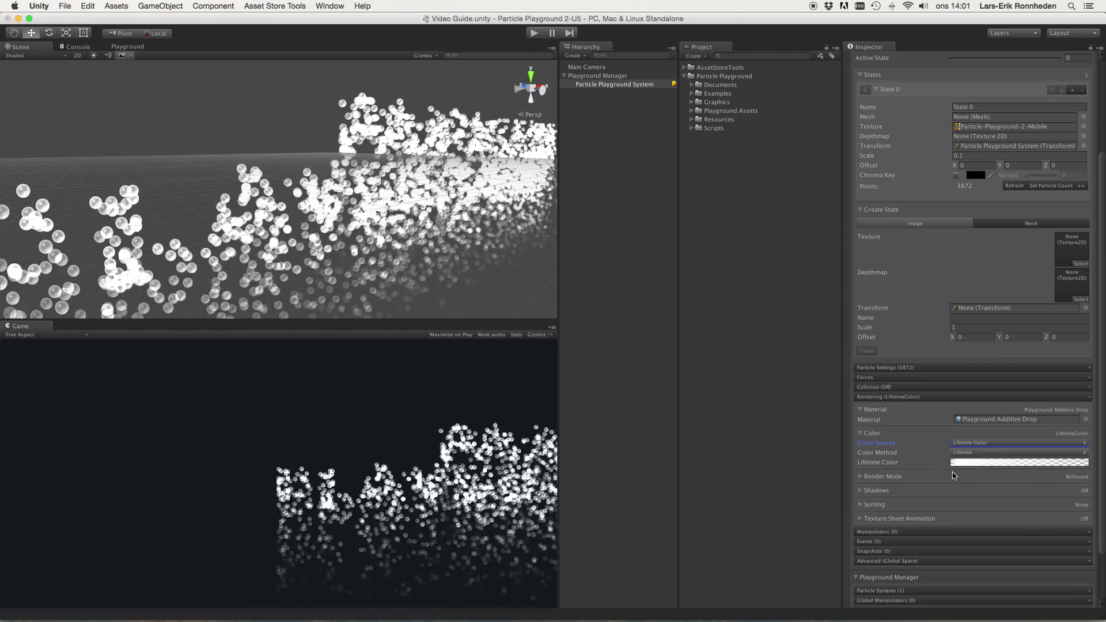
# Step: Change the starting color key of the Lifetime Color gradient to red
pyautogui.click(970, 465)
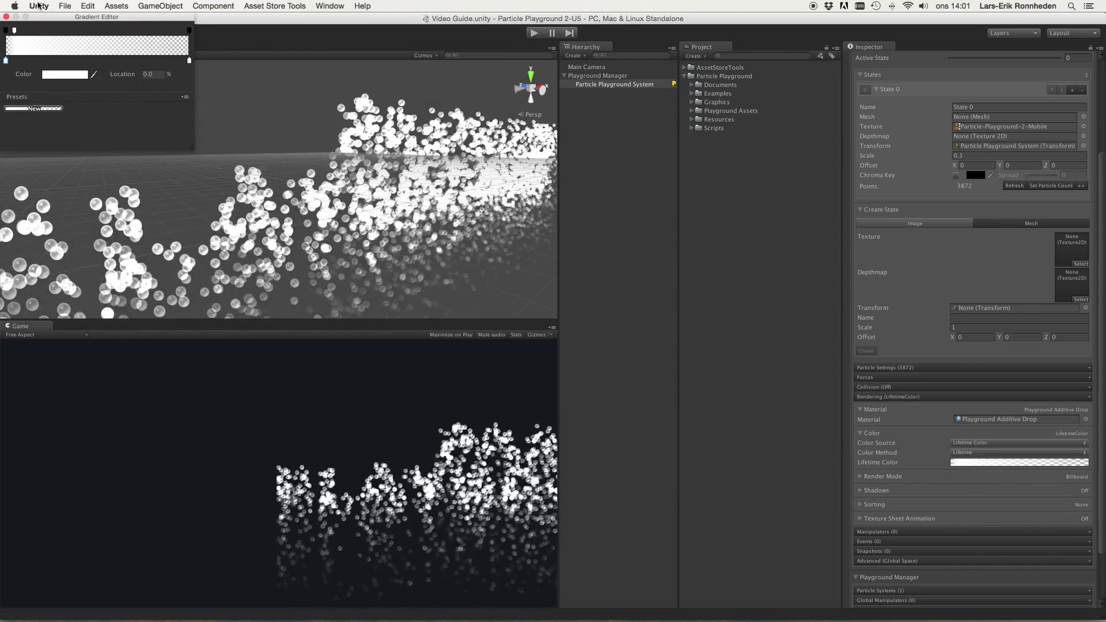
pyautogui.moveTo(25, 20); pyautogui.dragTo(273, 166)
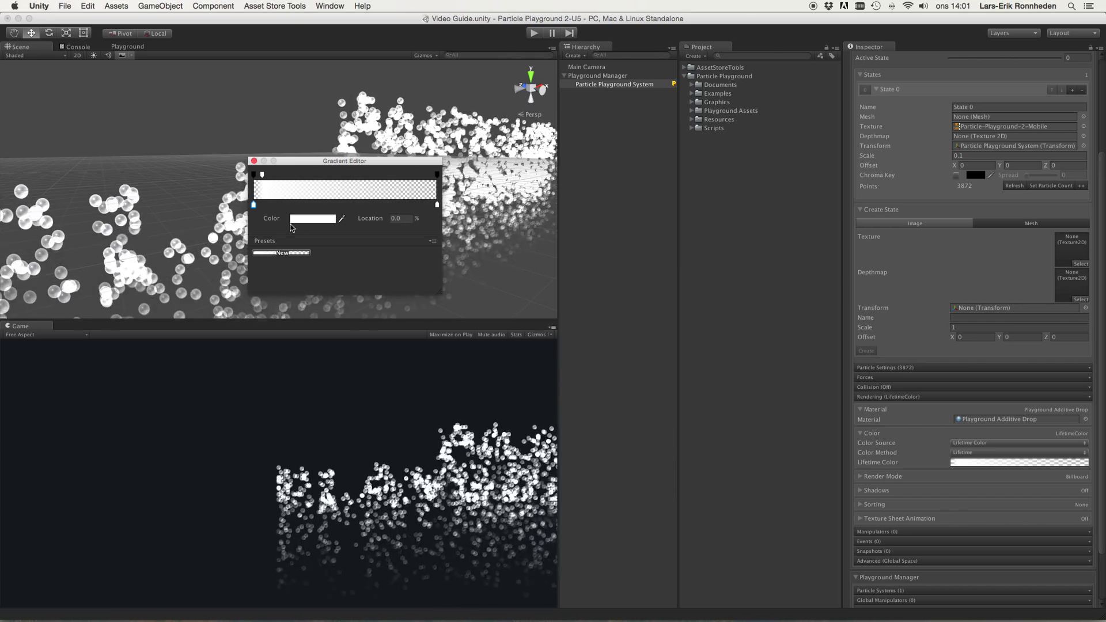
pyautogui.click(311, 219)
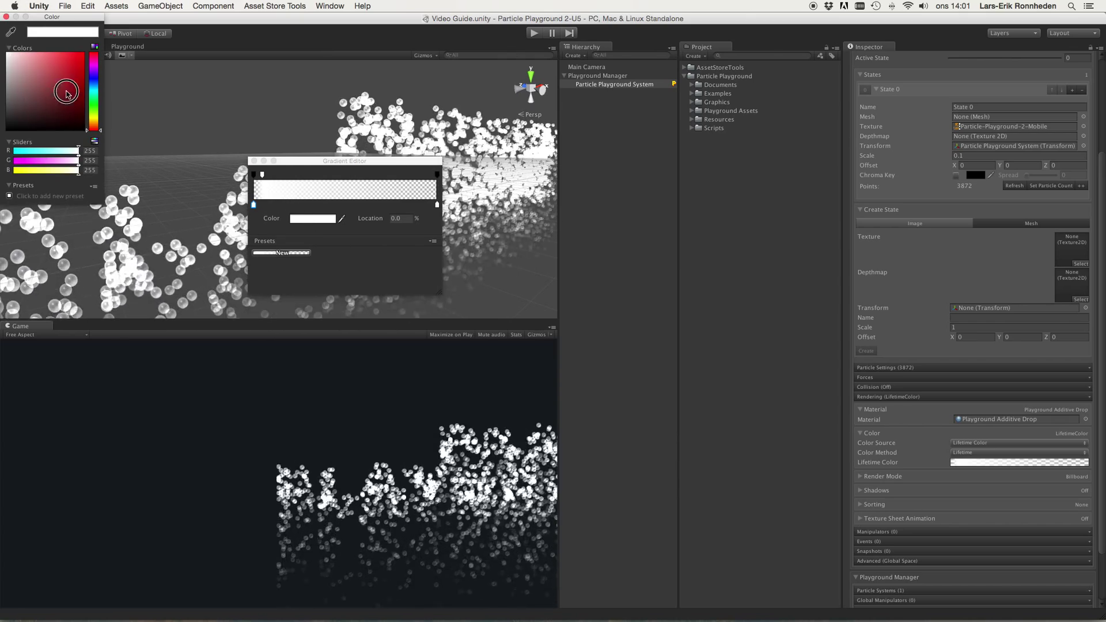
pyautogui.moveTo(60, 99); pyautogui.dragTo(91, 43)
pyautogui.click(5, 17)
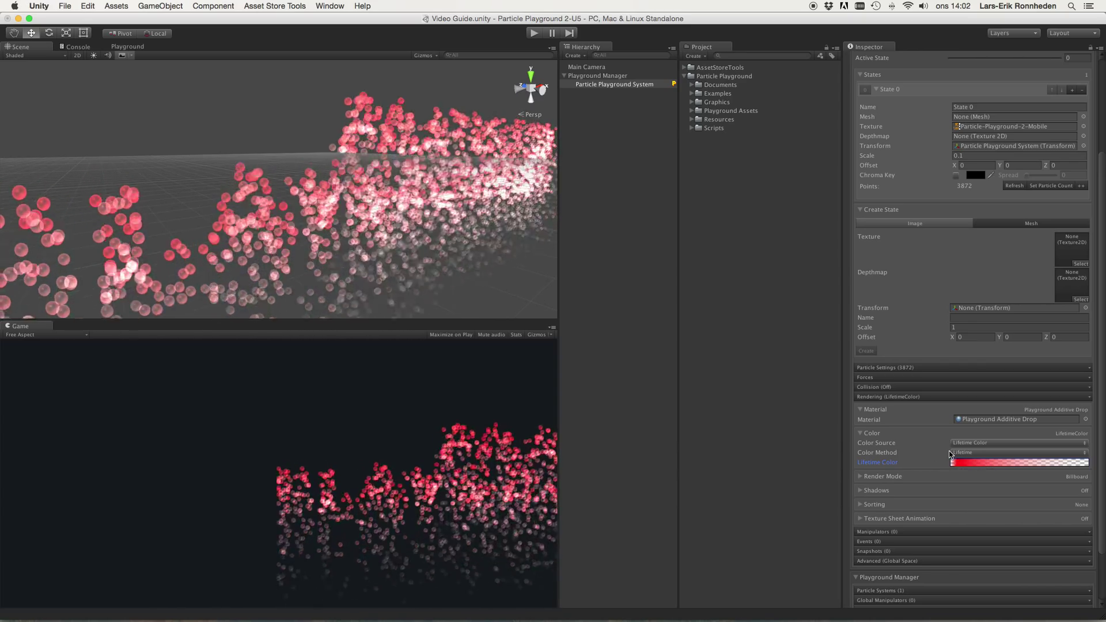
# Step: Set the Color Method to Particle Array and inspect the color spread across the particles in the scene
pyautogui.click(974, 453)
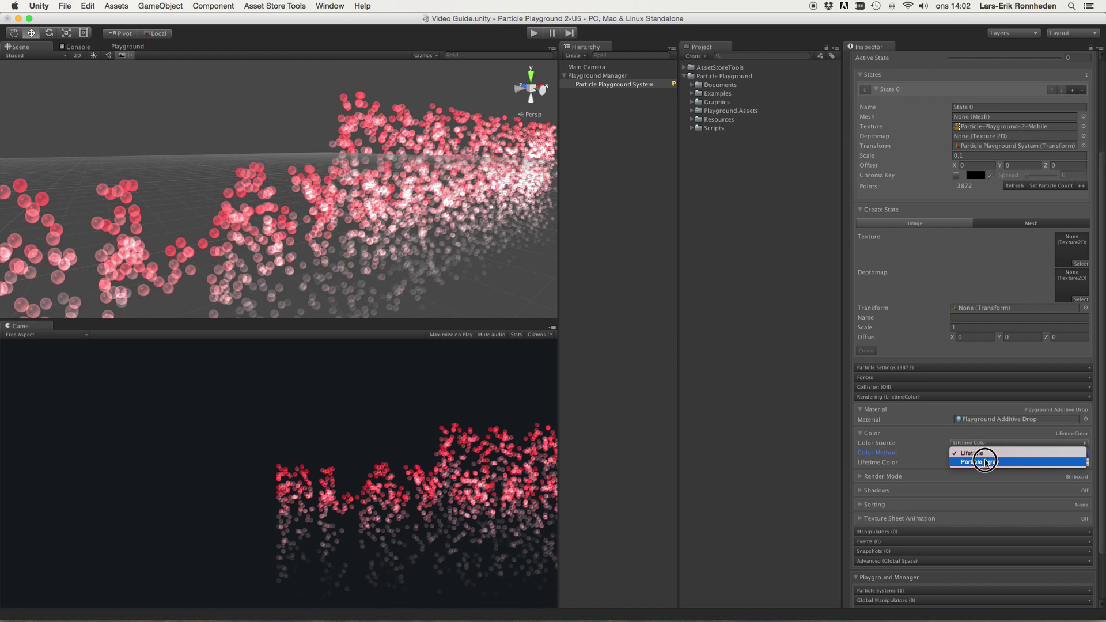
pyautogui.click(985, 462)
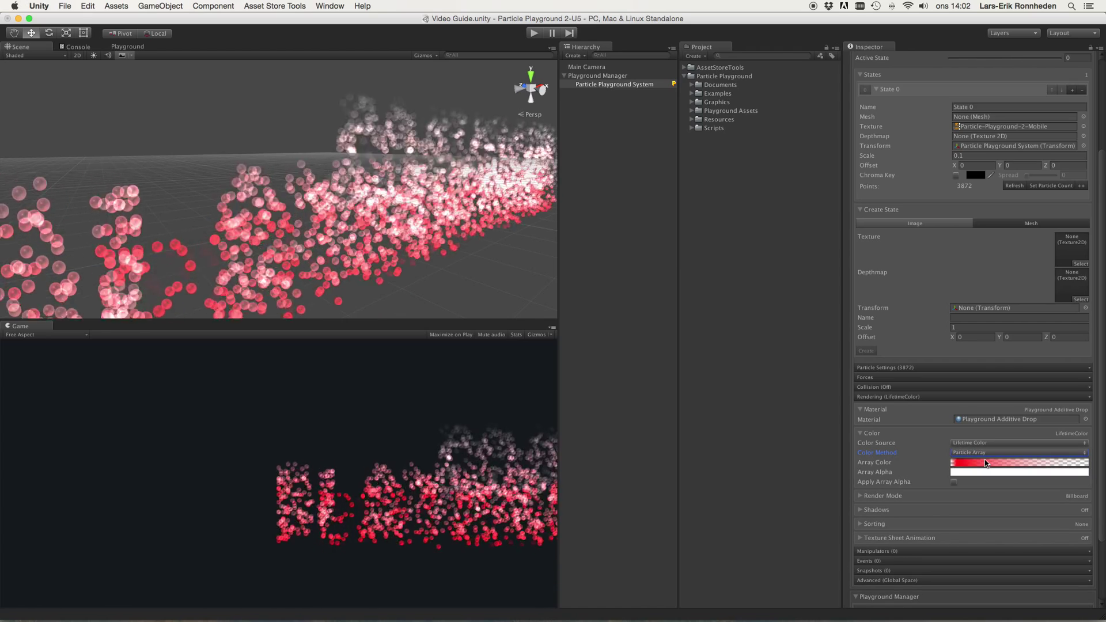
pyautogui.keyDown('alt'); pyautogui.moveTo(493, 247); pyautogui.dragTo(405, 241); pyautogui.keyUp('alt')
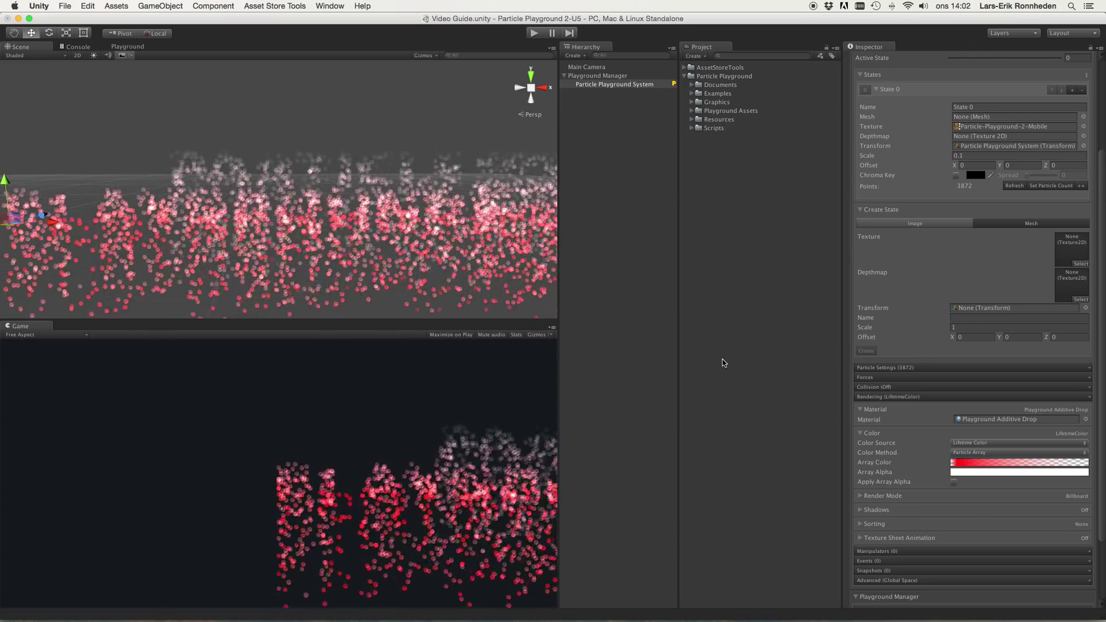
pyautogui.keyDown('alt'); pyautogui.moveTo(405, 230); pyautogui.dragTo(505, 215); pyautogui.keyUp('alt')
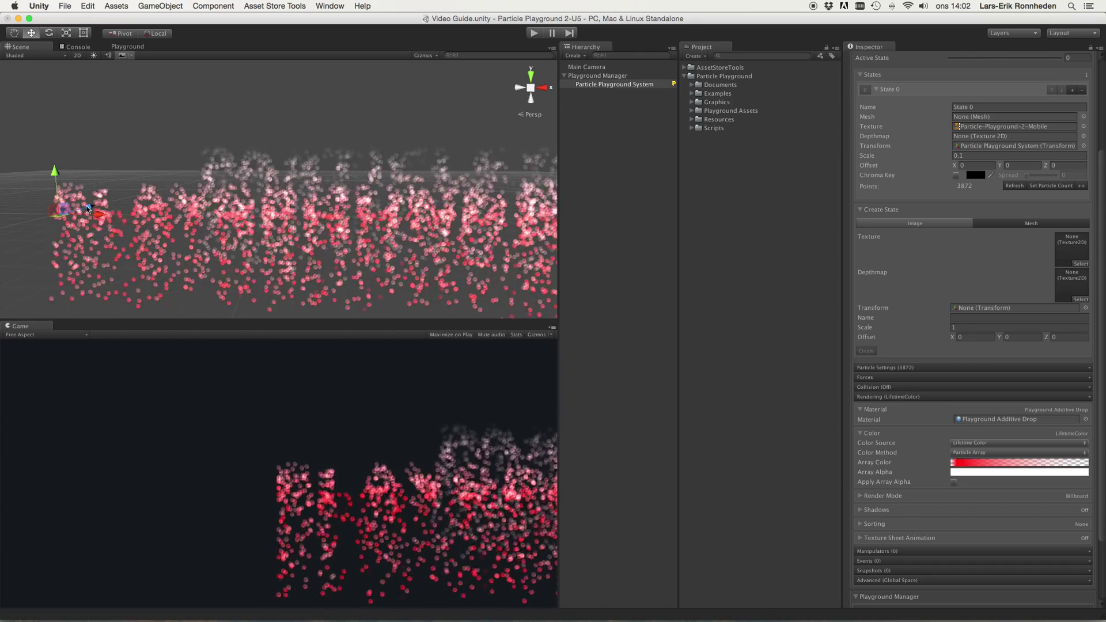
pyautogui.keyDown('alt'); pyautogui.moveTo(245, 172); pyautogui.dragTo(276, 176); pyautogui.keyUp('alt')
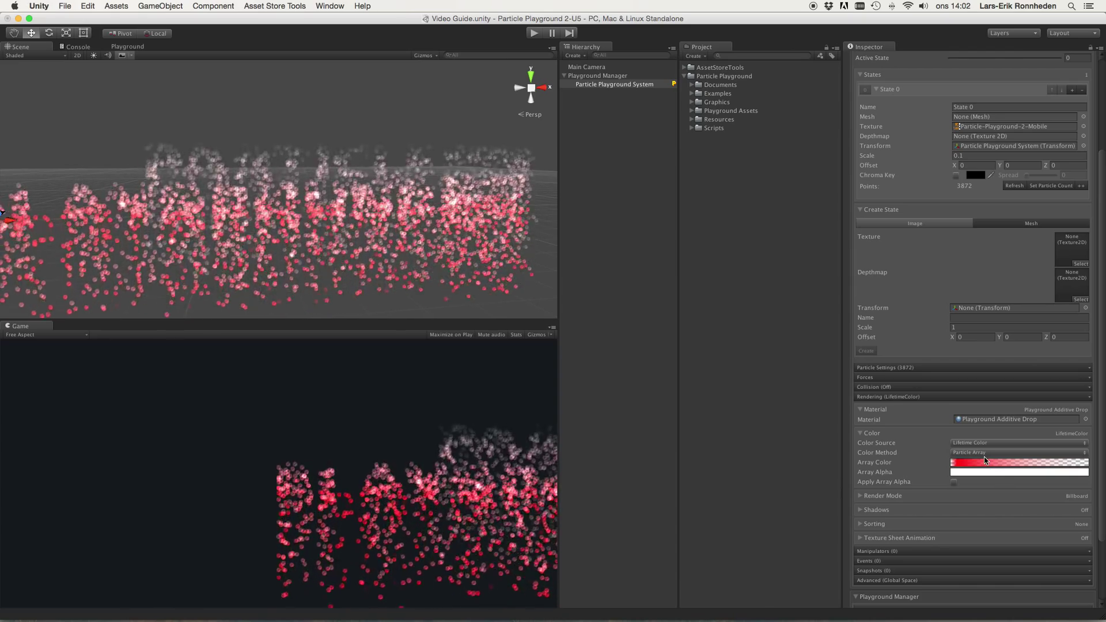
# Step: Change the end color key of the Array Color gradient to blue with RGB 0, 107, 255
pyautogui.click(984, 464)
pyautogui.moveTo(410, 160); pyautogui.dragTo(708, 273)
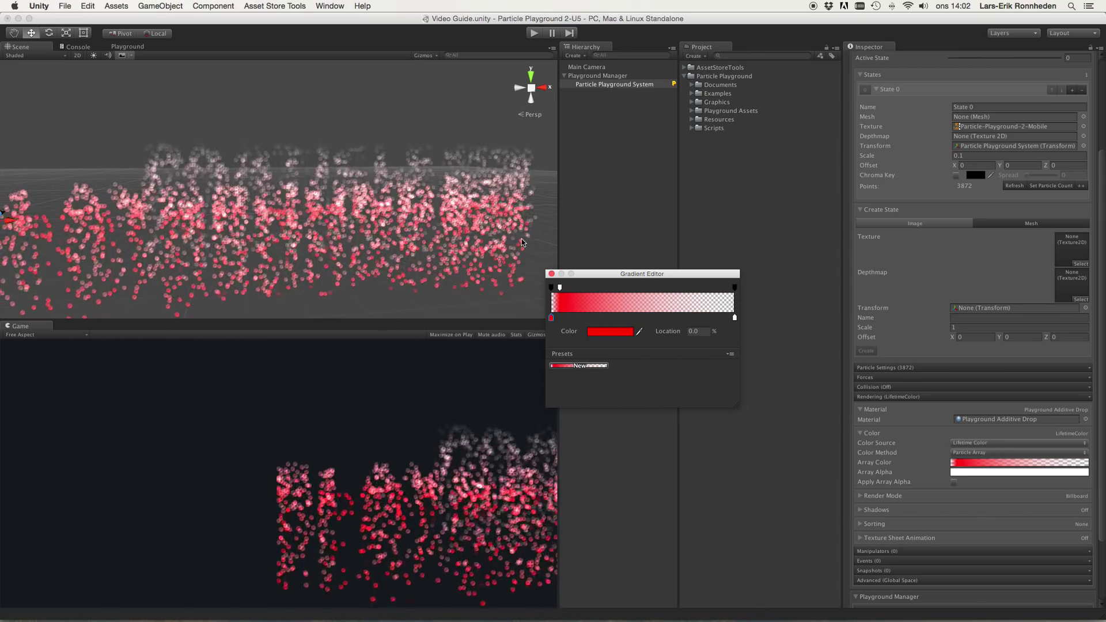
pyautogui.click(735, 317)
pyautogui.click(619, 331)
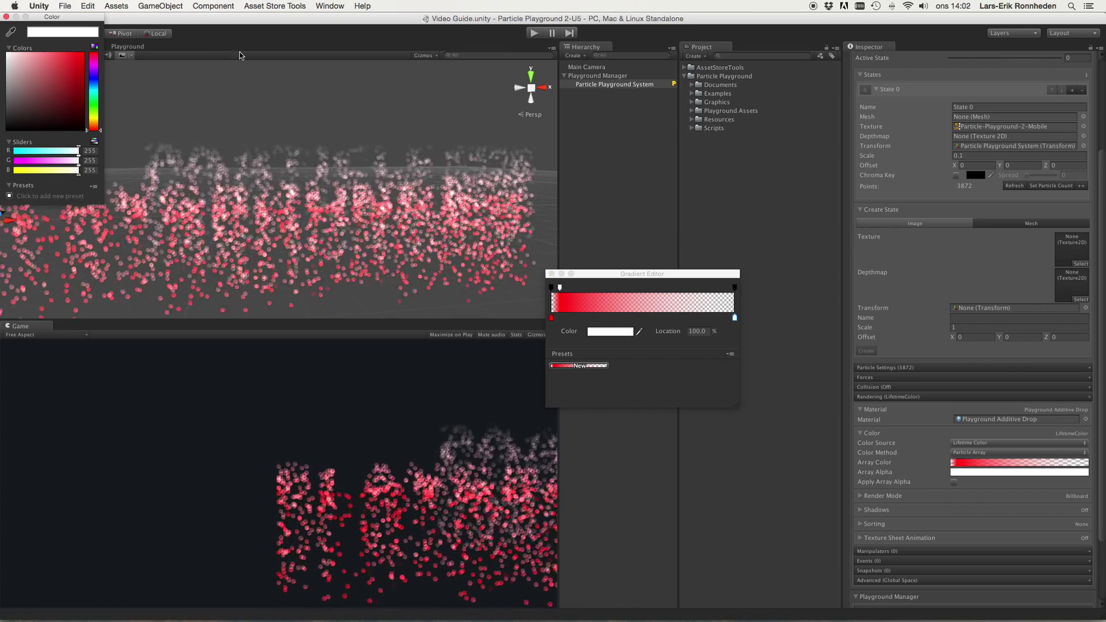
pyautogui.click(92, 85)
pyautogui.click(82, 55)
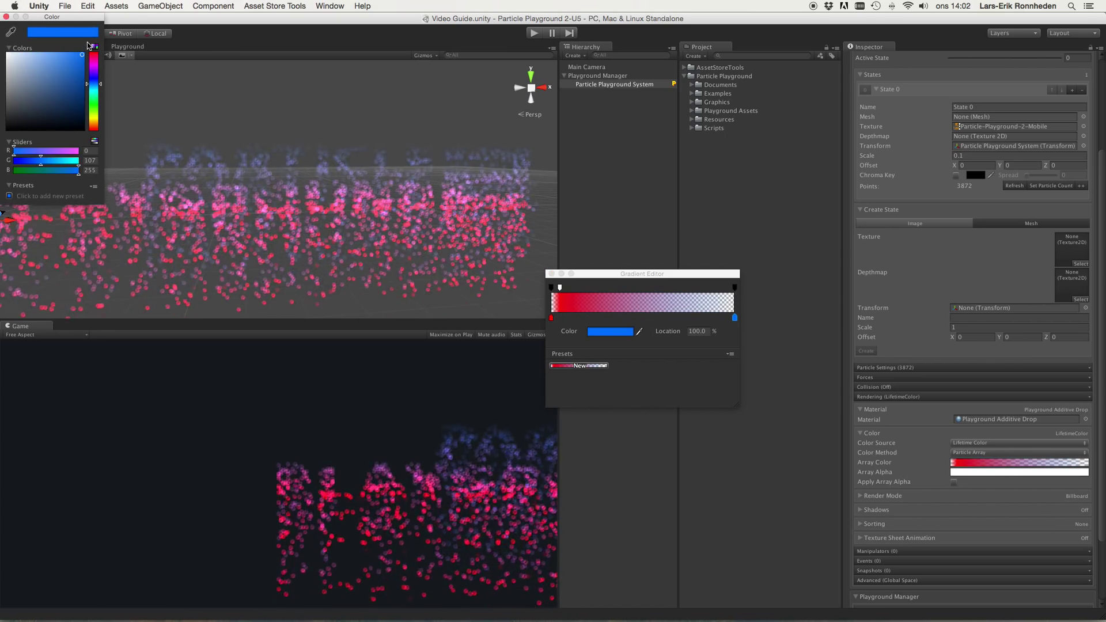
pyautogui.click(7, 18)
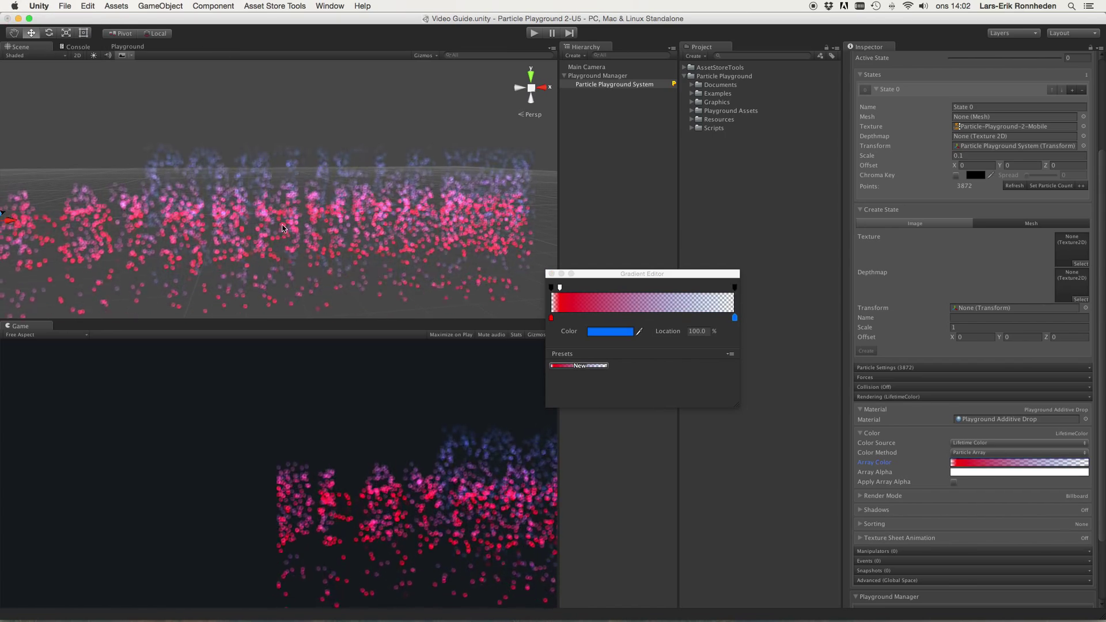
pyautogui.click(550, 274)
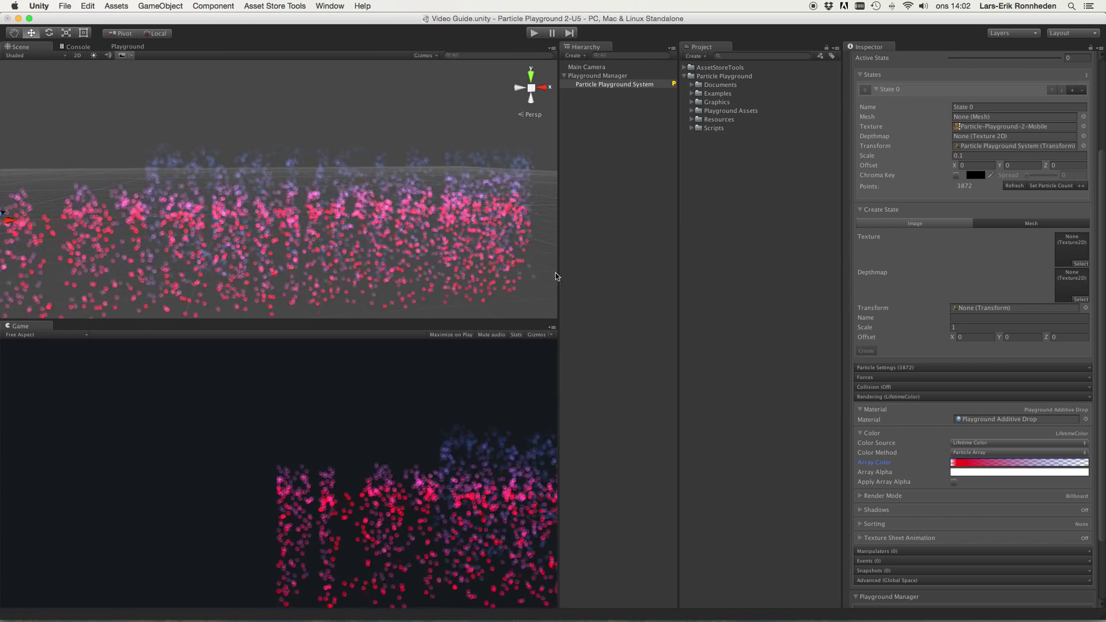
# Step: Set the Color Method back to Lifetime and inspect the color keys of the Lifetime Color gradient
pyautogui.click(986, 453)
pyautogui.click(985, 460)
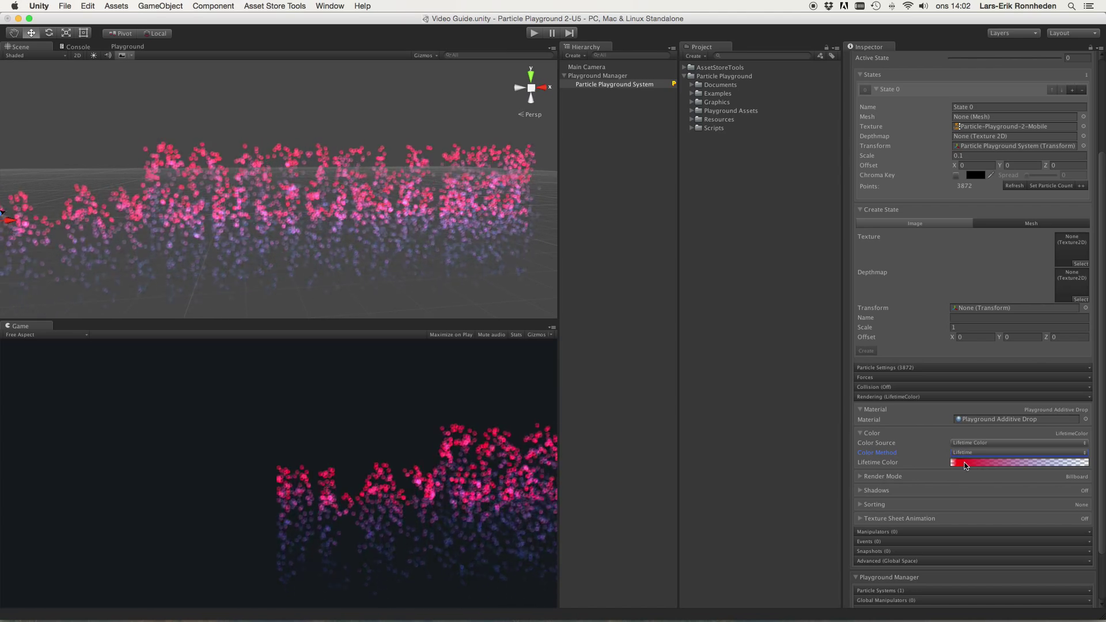
pyautogui.click(979, 463)
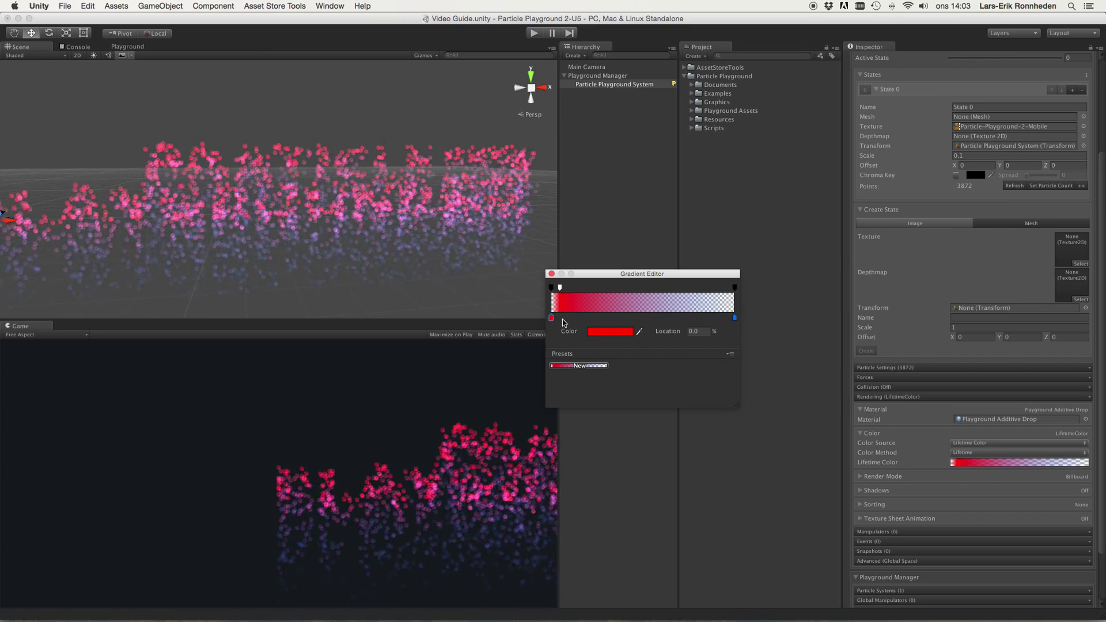
pyautogui.click(735, 318)
pyautogui.click(551, 274)
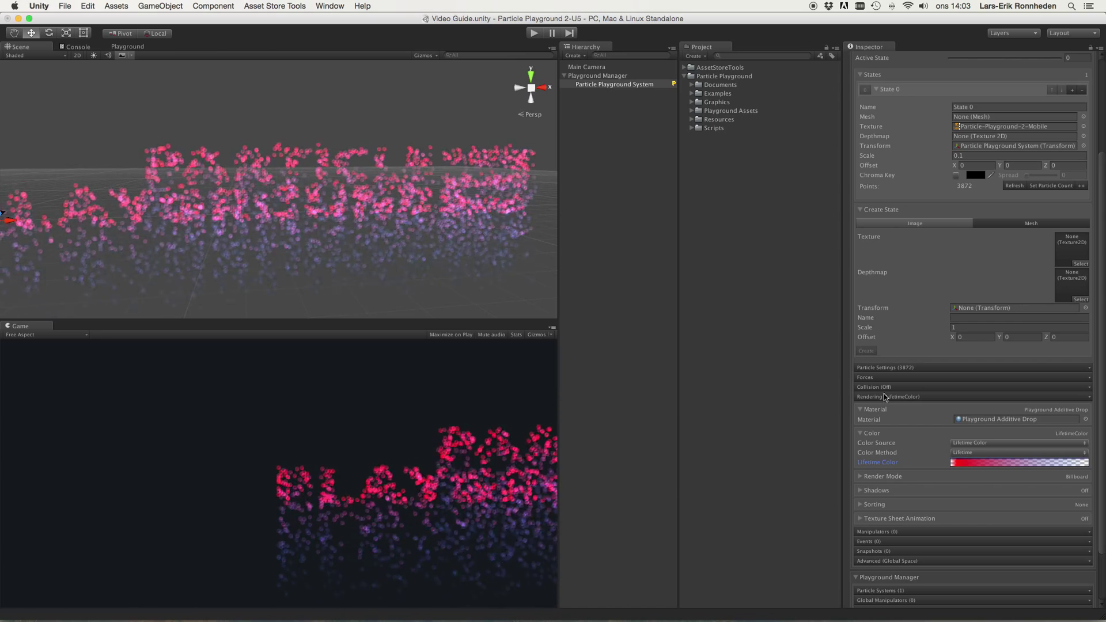
pyautogui.click(978, 444)
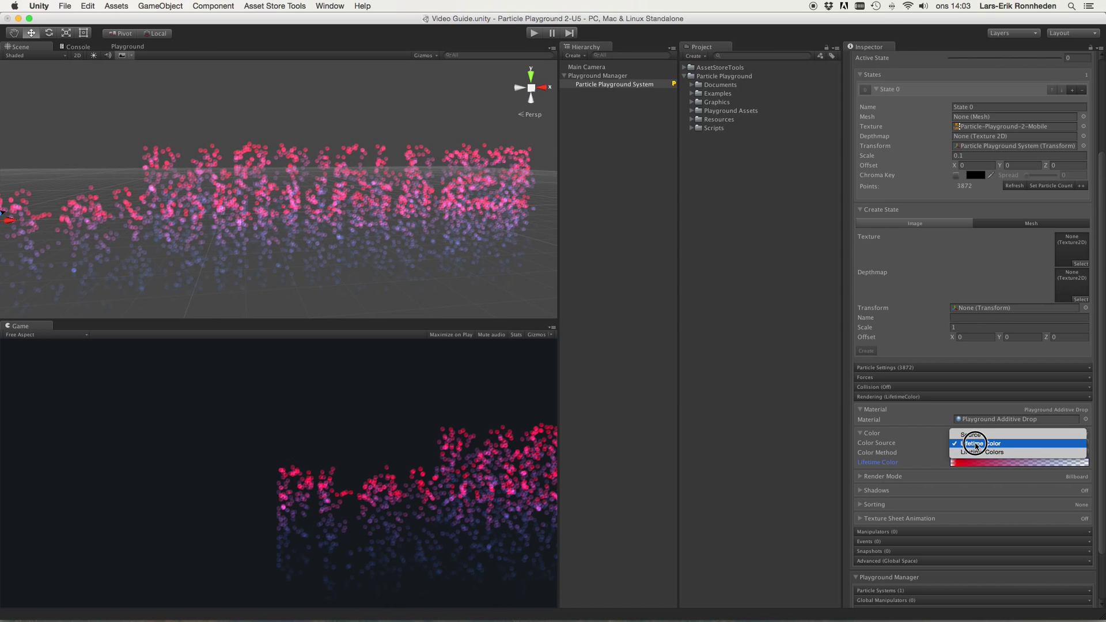
pyautogui.click(974, 452)
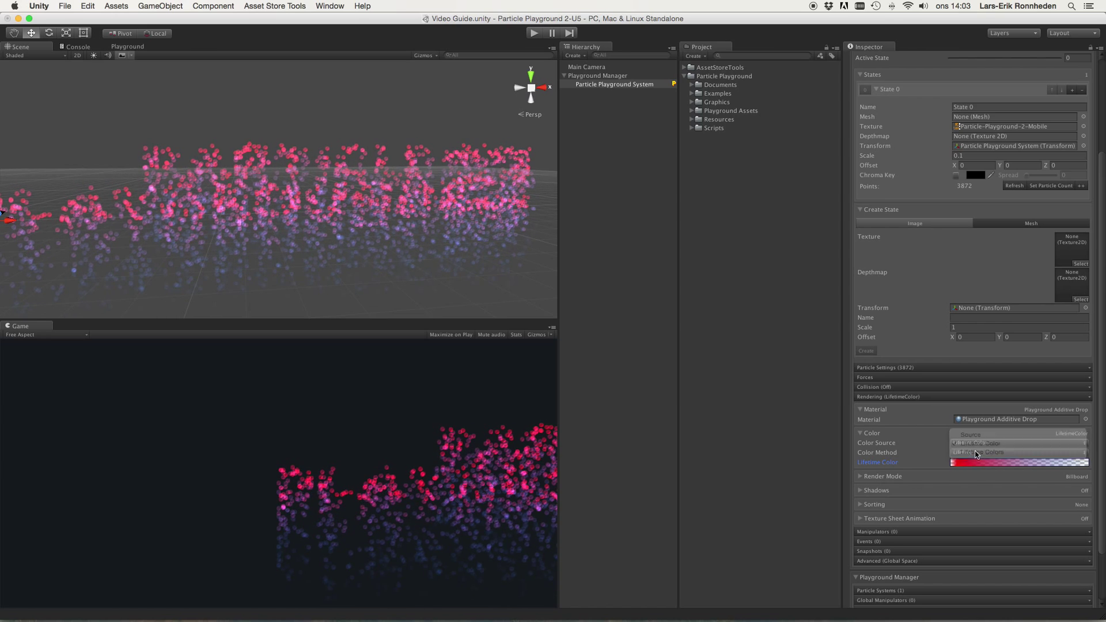
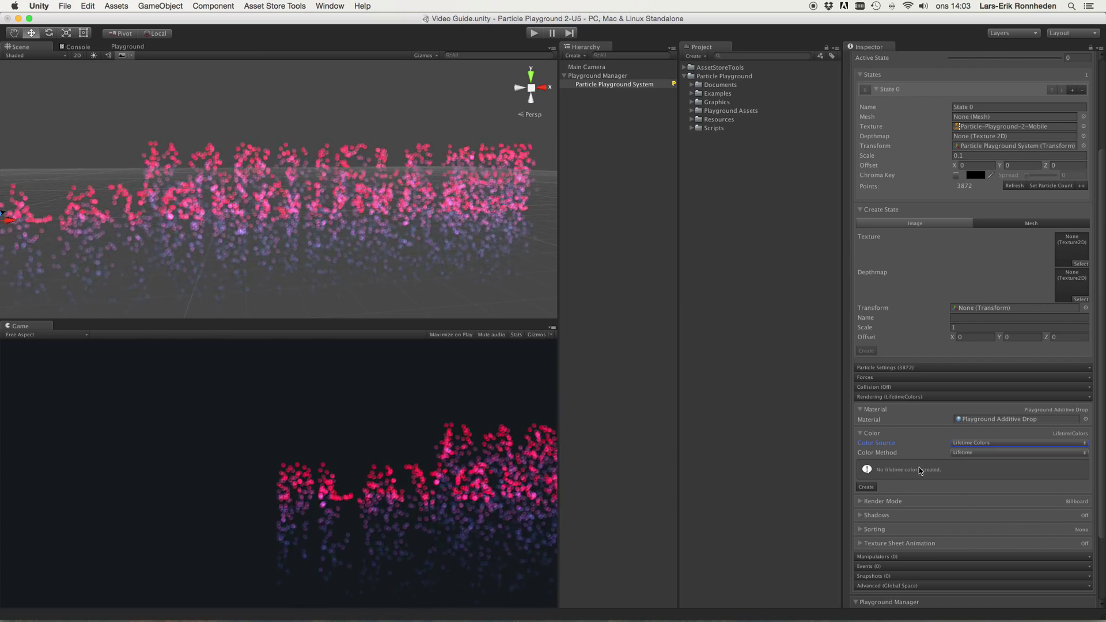
pyautogui.click(966, 443)
pyautogui.click(970, 436)
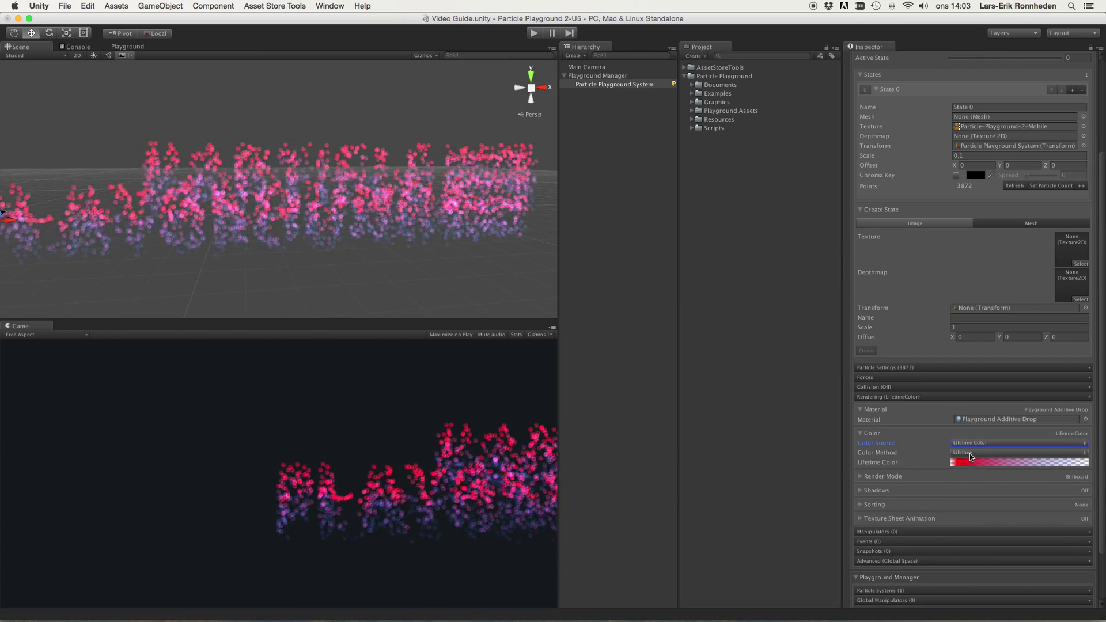
# Step: Set the Color Source to Lifetime Colors and create two gradients for it
pyautogui.click(971, 444)
pyautogui.click(973, 452)
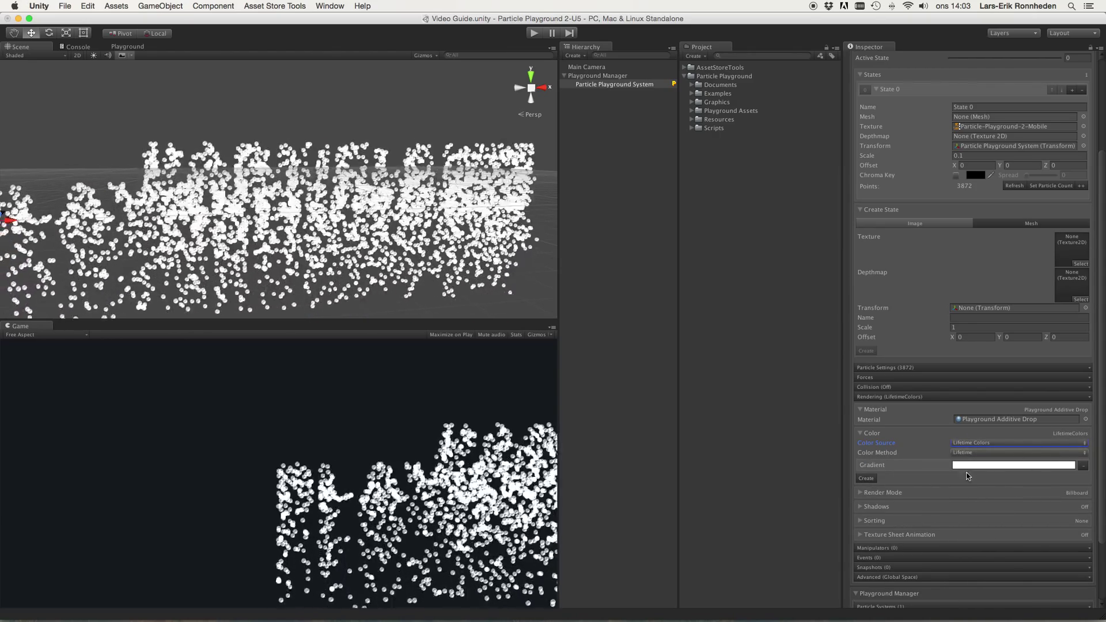
pyautogui.click(986, 465)
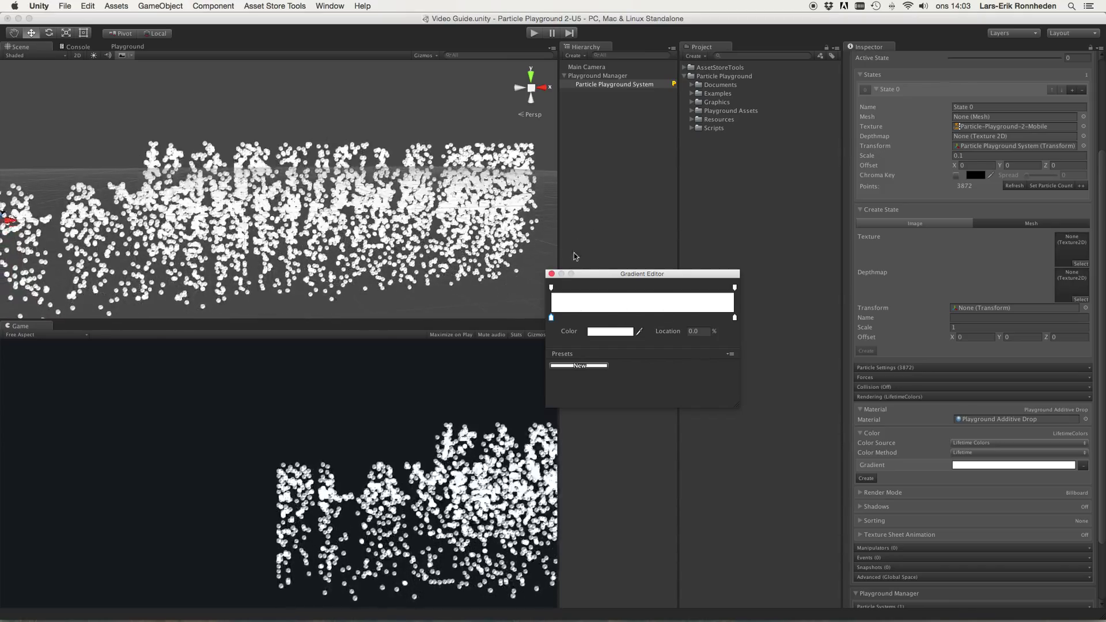
pyautogui.click(552, 274)
pyautogui.click(865, 478)
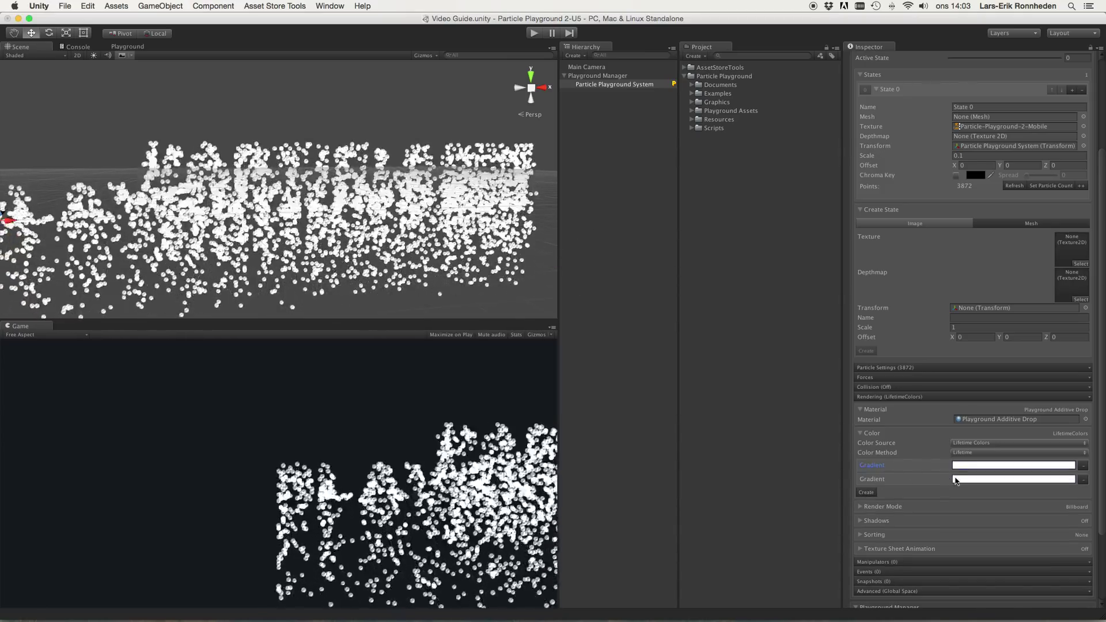
# Step: Set both the start and end color keys of the second lifetime gradient to red and inspect the mixed particles
pyautogui.click(985, 479)
pyautogui.click(610, 331)
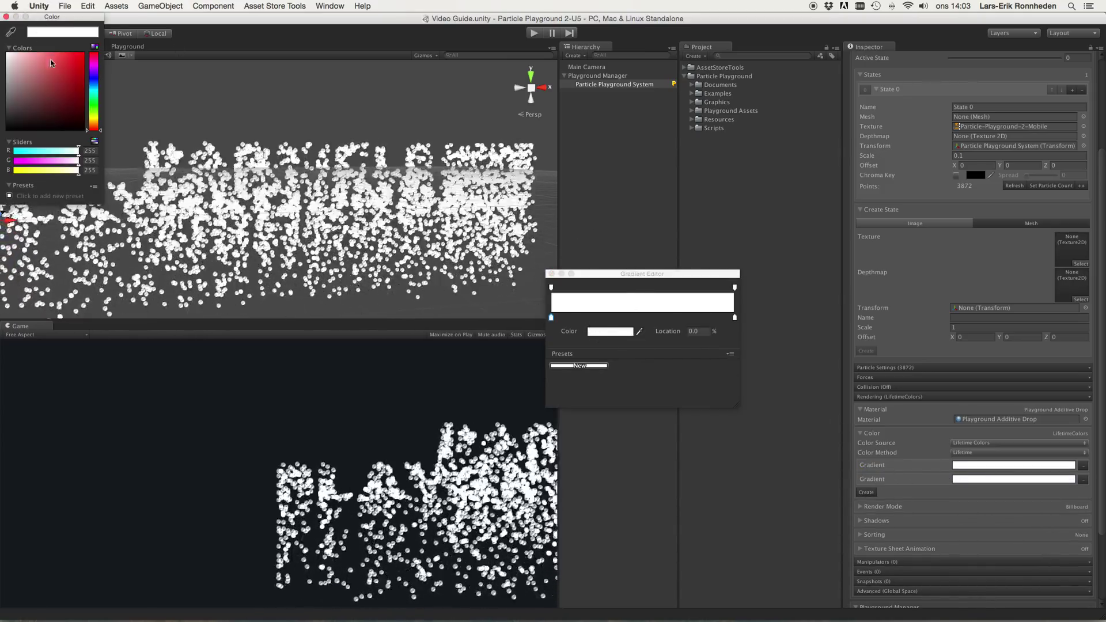
pyautogui.moveTo(69, 64); pyautogui.dragTo(129, 22)
pyautogui.click(6, 17)
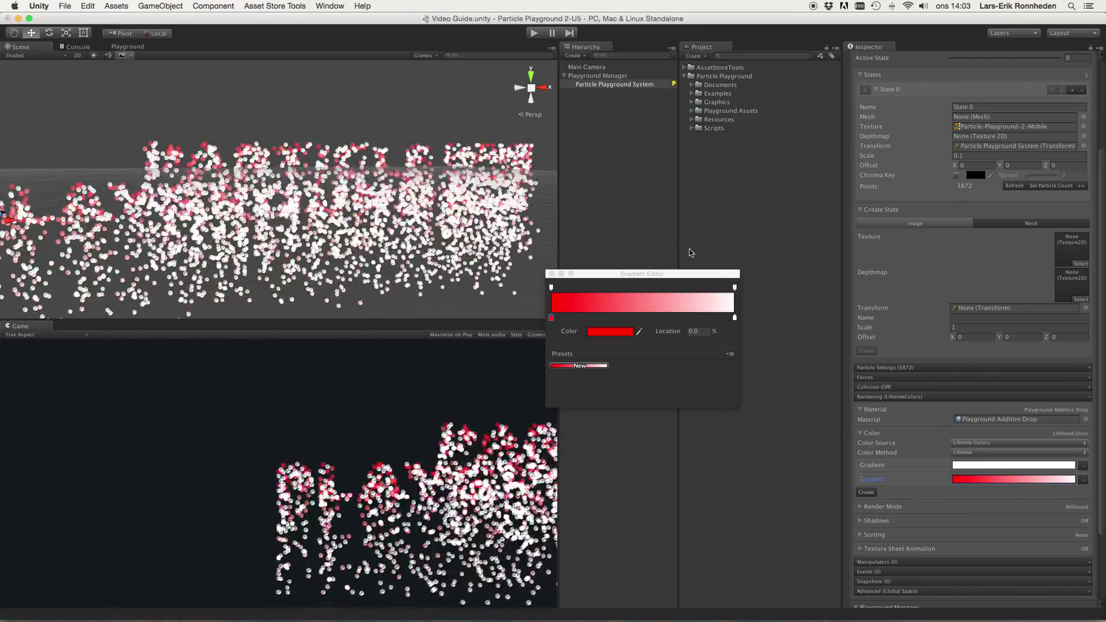
pyautogui.click(734, 318)
pyautogui.click(621, 332)
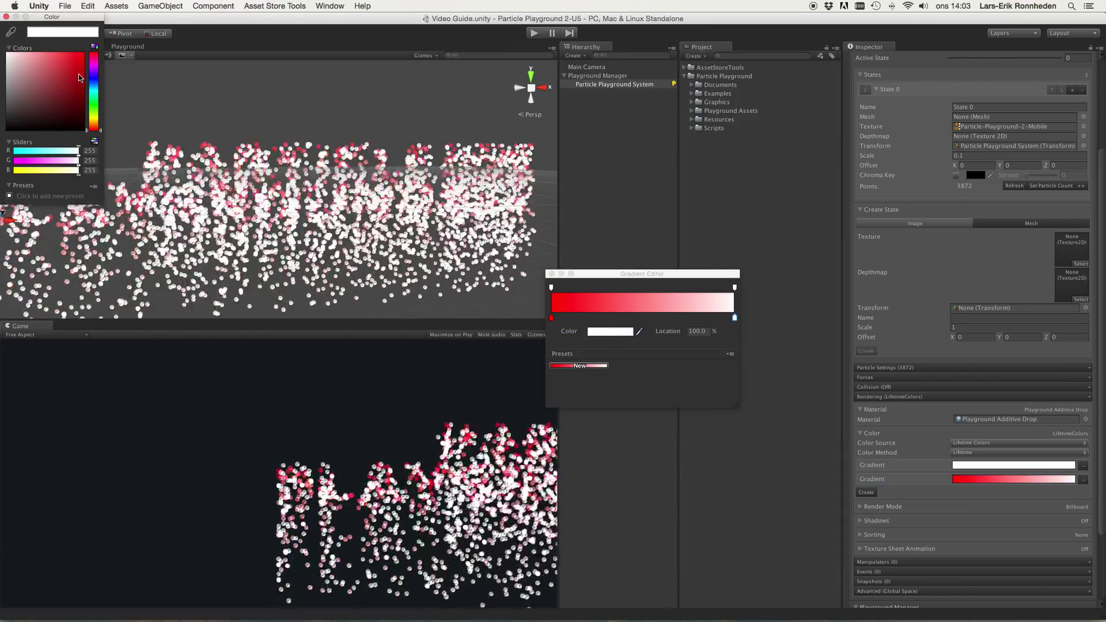
pyautogui.moveTo(80, 78); pyautogui.dragTo(101, 31)
pyautogui.click(6, 16)
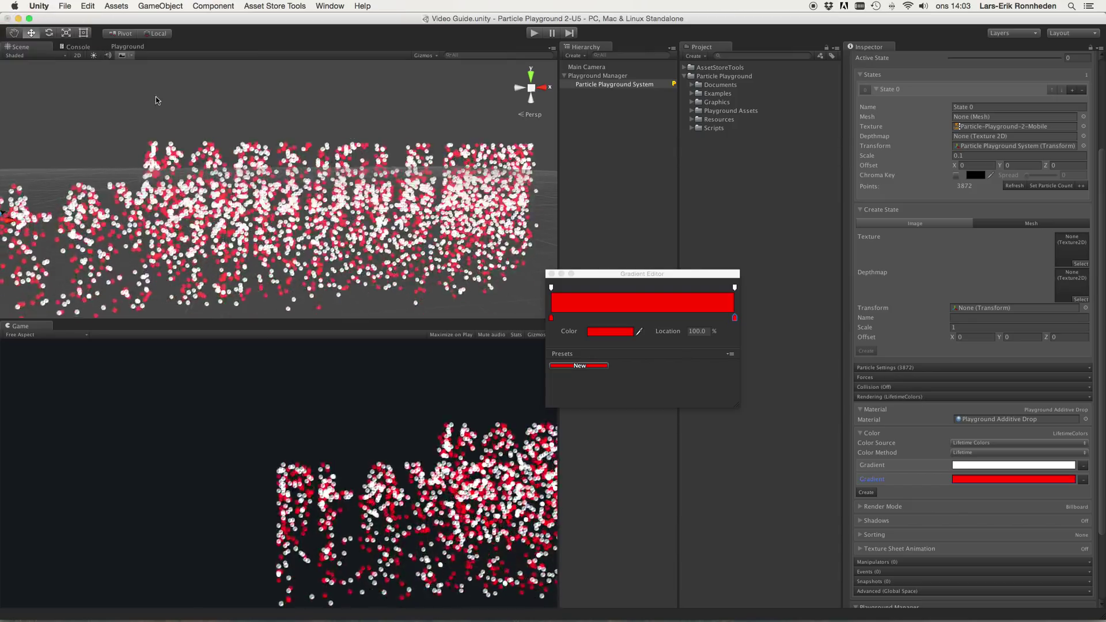
pyautogui.click(551, 275)
pyautogui.keyDown('alt'); pyautogui.moveTo(519, 207); pyautogui.dragTo(268, 208, button='right'); pyautogui.keyUp('alt')
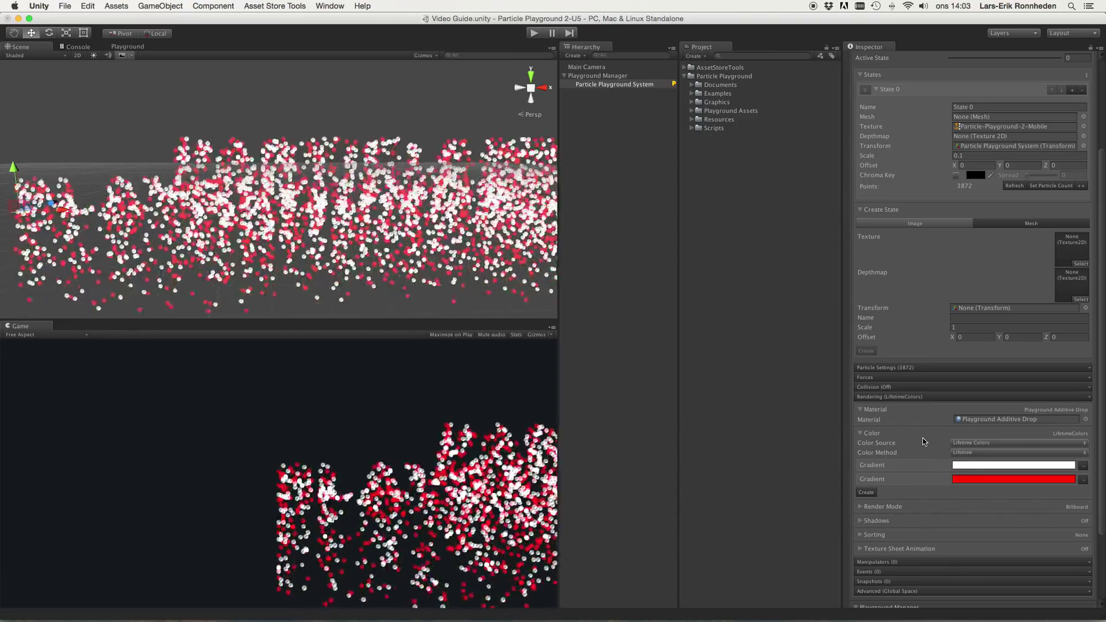
# Step: Set the particles' Color Source back to Source
pyautogui.click(979, 443)
pyautogui.click(971, 427)
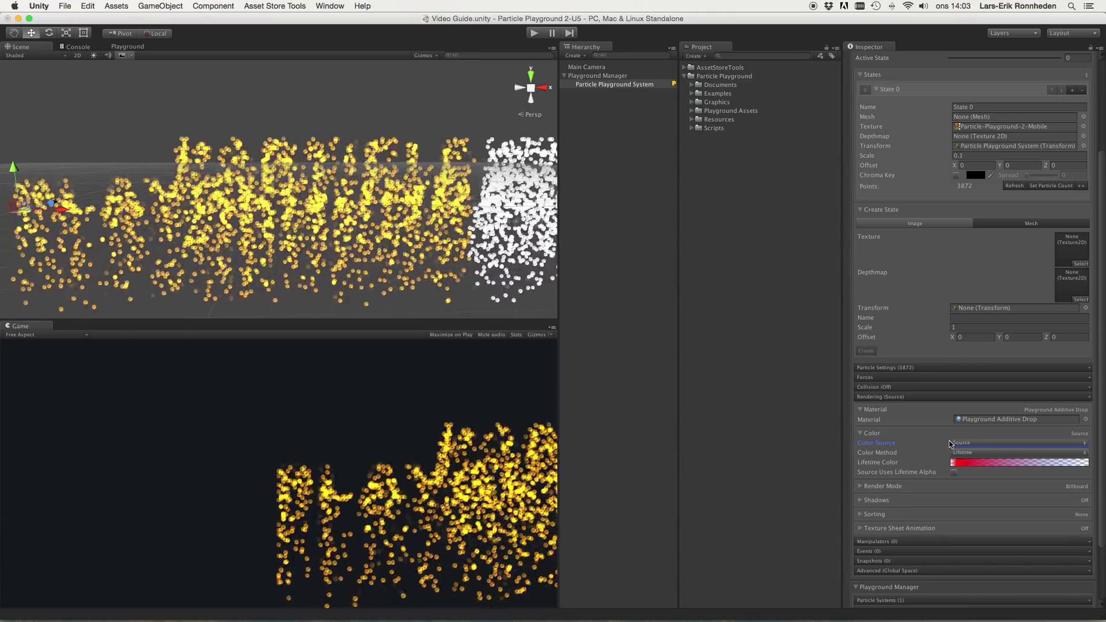
pyautogui.click(883, 473)
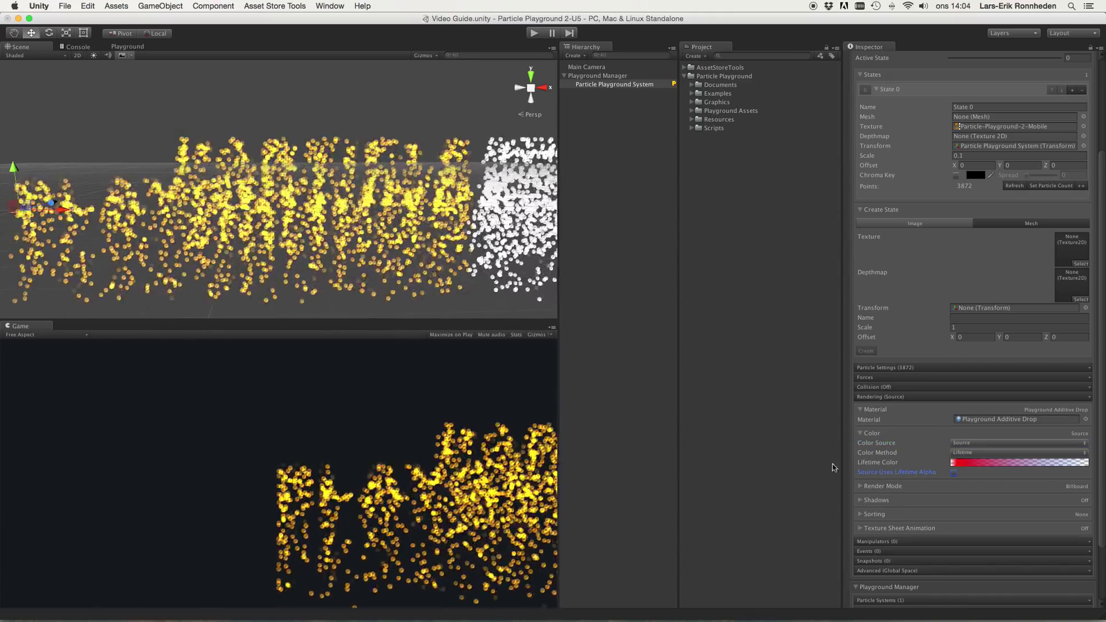
# Step: Examine the source-colored particles in the scene from several angles and up close
pyautogui.keyDown('alt'); pyautogui.moveTo(456, 233); pyautogui.dragTo(465, 234); pyautogui.keyUp('alt')
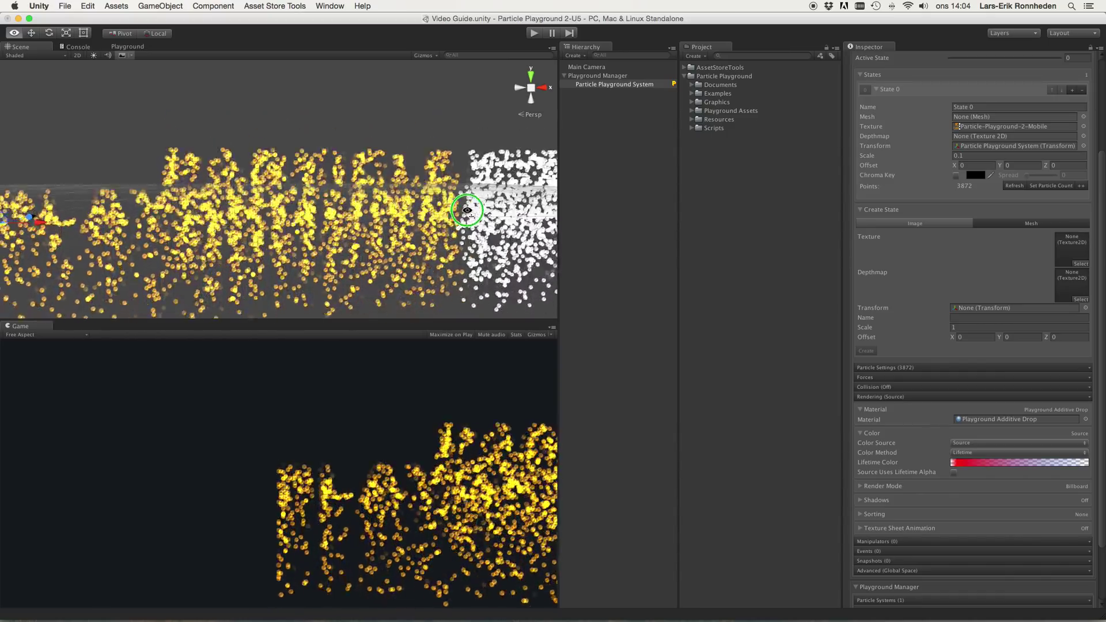
pyautogui.keyDown('alt'); pyautogui.moveTo(466, 207); pyautogui.dragTo(428, 157); pyautogui.keyUp('alt')
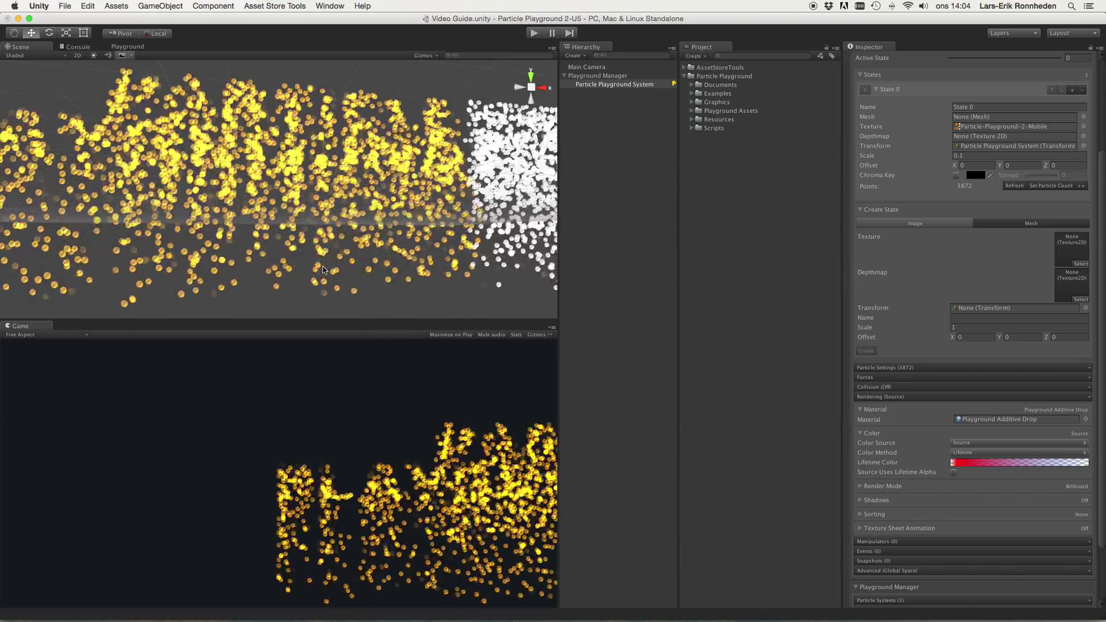
pyautogui.keyDown('alt'); pyautogui.moveTo(329, 99); pyautogui.dragTo(286, 93); pyautogui.keyUp('alt')
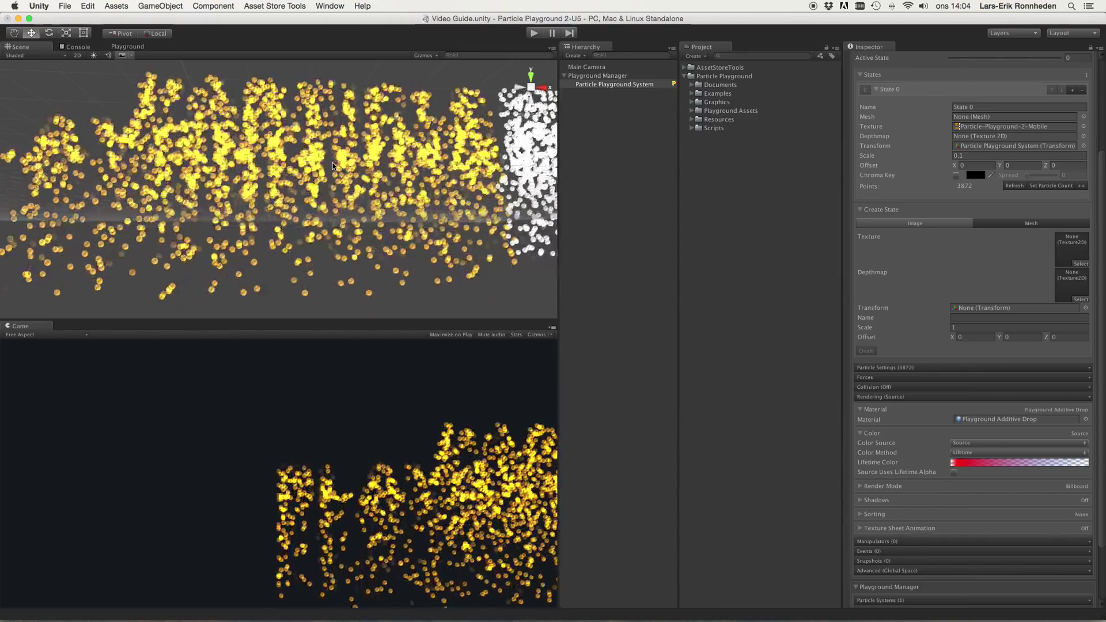
pyautogui.keyDown('alt'); pyautogui.moveTo(365, 156); pyautogui.dragTo(386, 123); pyautogui.keyUp('alt')
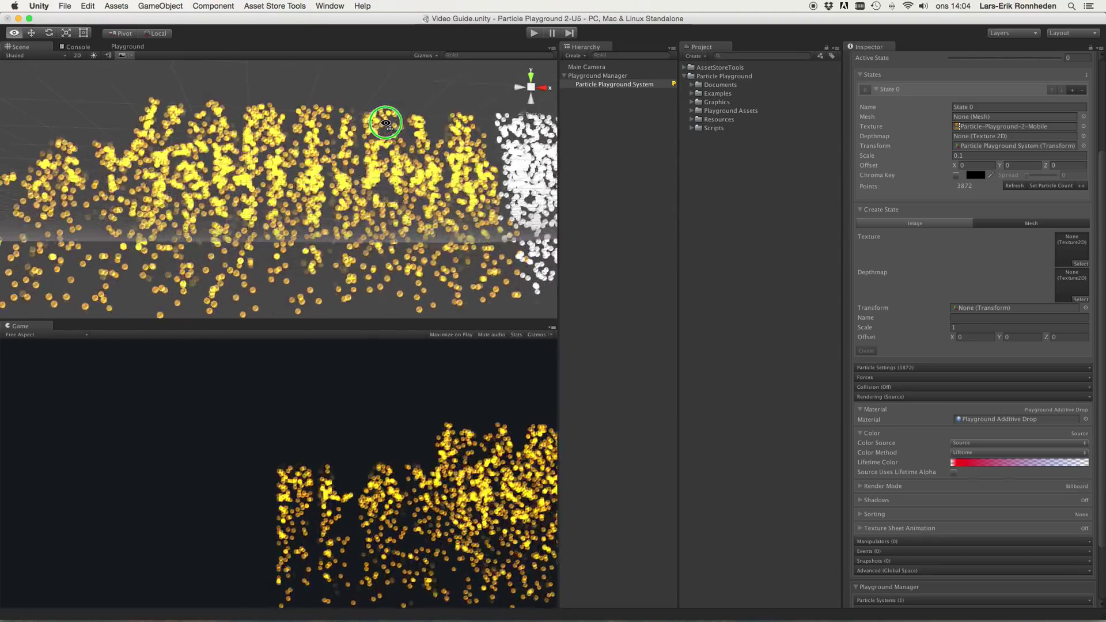
pyautogui.scroll(10, 369, 141)
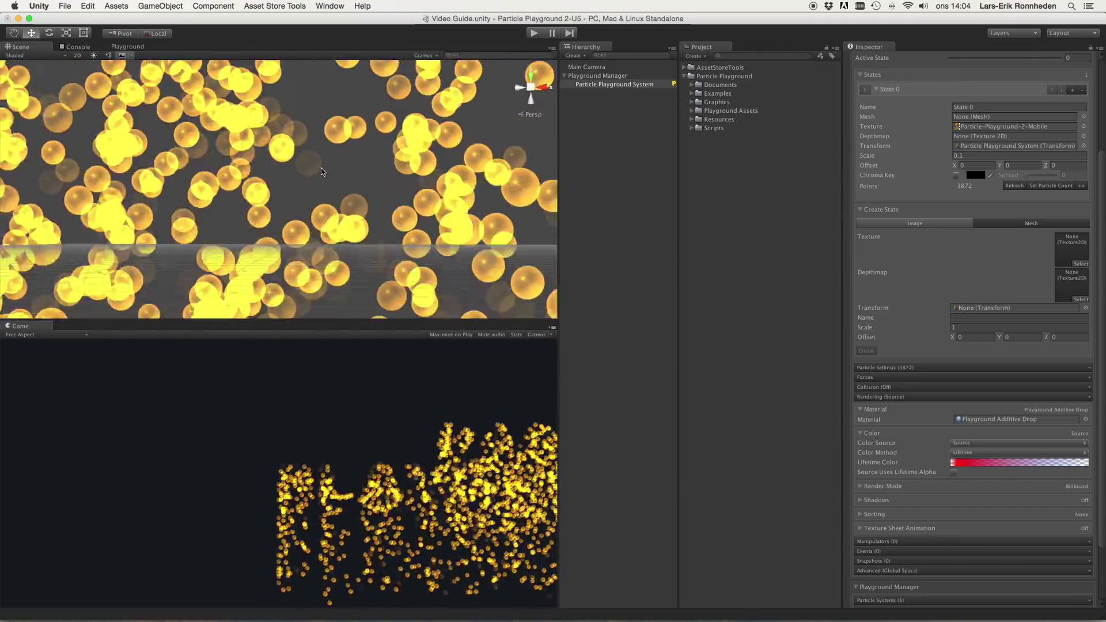
pyautogui.moveTo(326, 136)
pyautogui.keyDown('alt'); pyautogui.mouseDown(button='right')
pyautogui.moveTo(326, 116)
pyautogui.moveTo(330, 128)
pyautogui.mouseUp(button='right'); pyautogui.keyUp('alt')
pyautogui.keyDown('alt'); pyautogui.moveTo(348, 128); pyautogui.dragTo(395, 144); pyautogui.keyUp('alt')
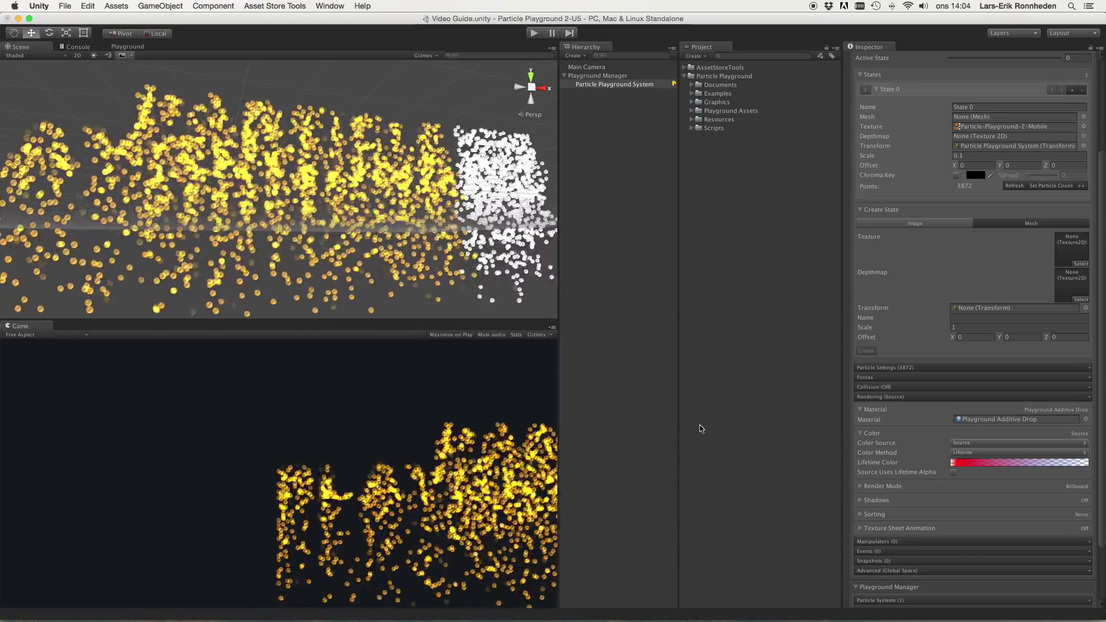
# Step: Enable Source Uses Lifetime Alpha and set the Lifetime Color gradient's end alpha key to 0
pyautogui.click(890, 474)
pyautogui.click(953, 475)
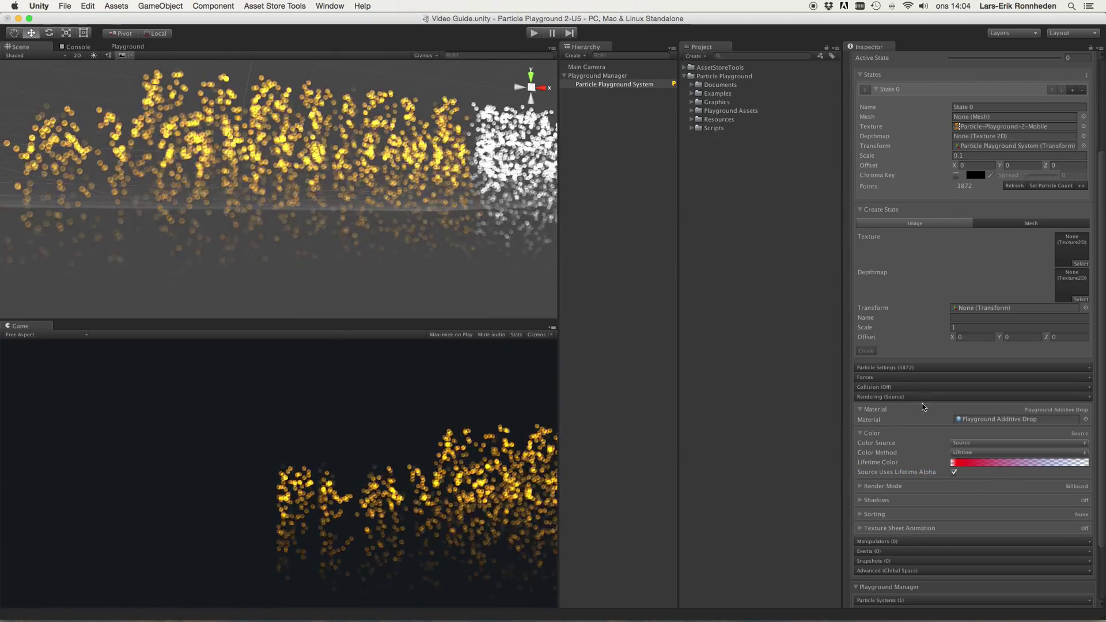
pyautogui.click(985, 462)
pyautogui.click(735, 288)
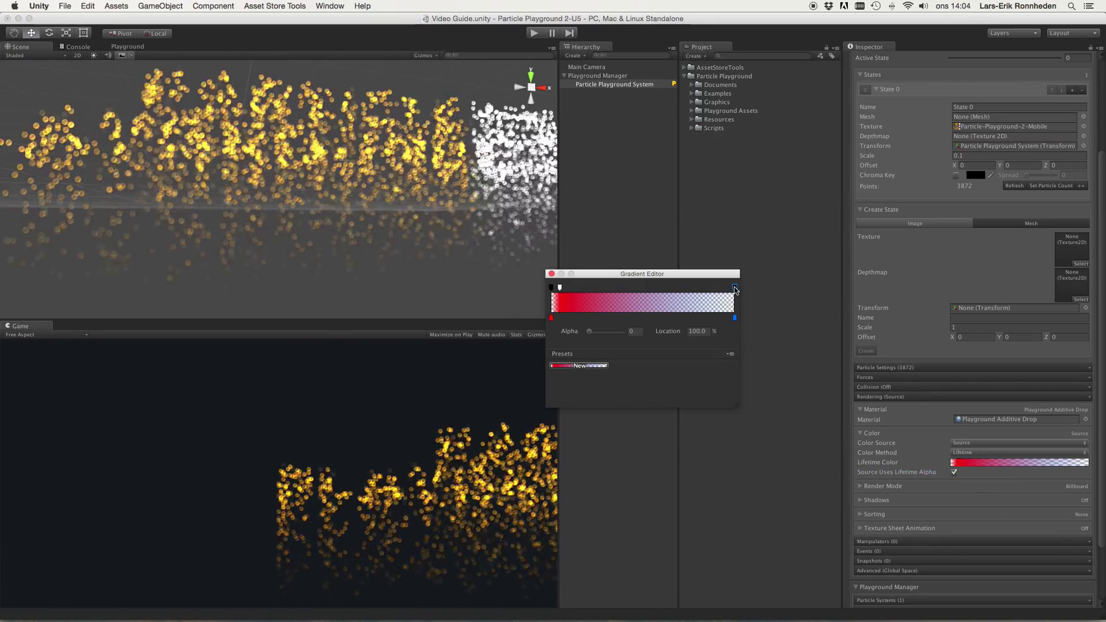
pyautogui.moveTo(589, 332); pyautogui.dragTo(544, 329)
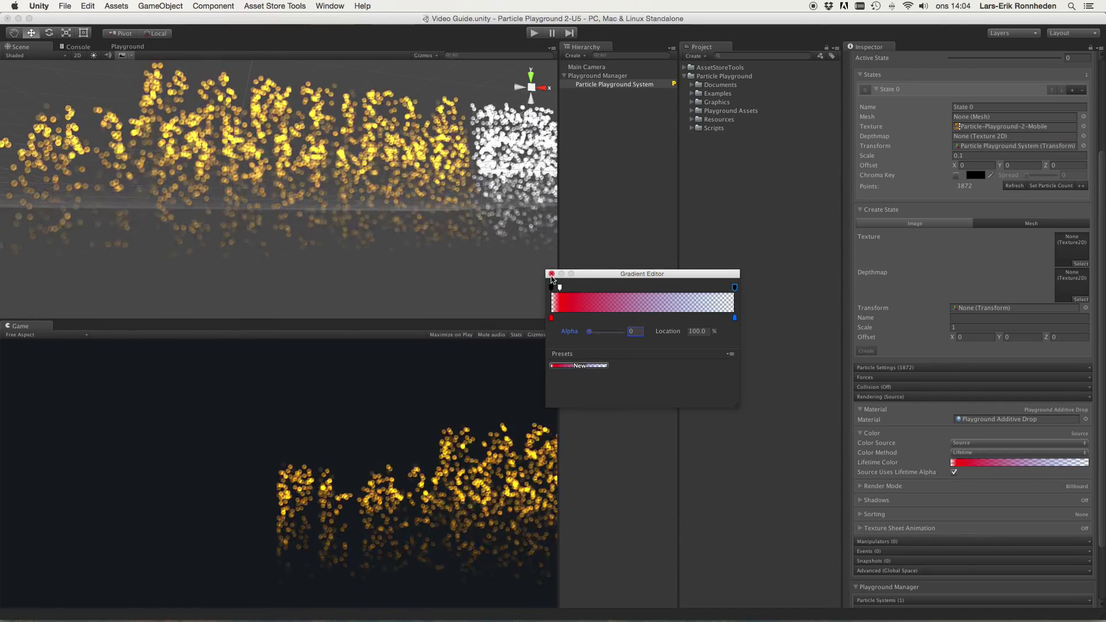
pyautogui.click(551, 275)
# Step: Collapse the color settings, expand Render Mode and review its options, keeping Billboard selected
pyautogui.click(872, 434)
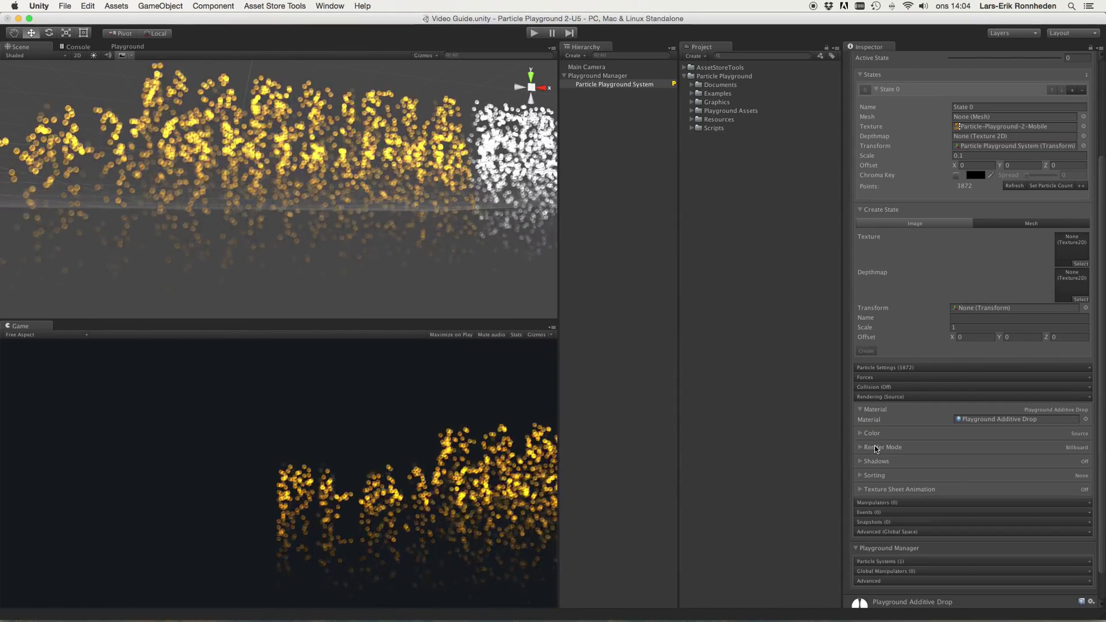
pyautogui.click(876, 448)
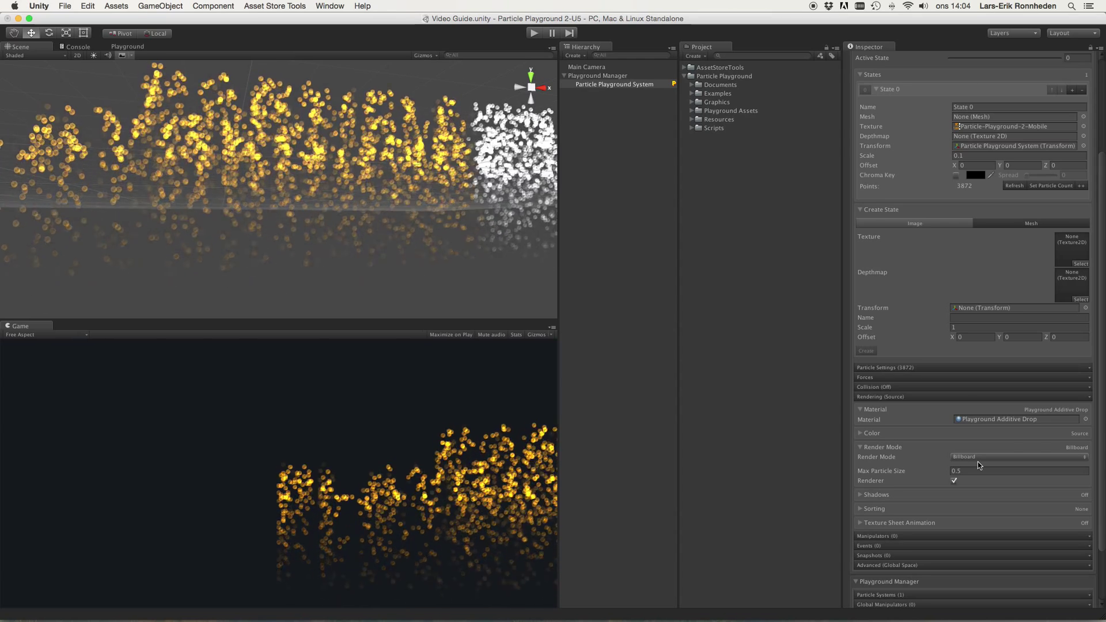
pyautogui.click(977, 461)
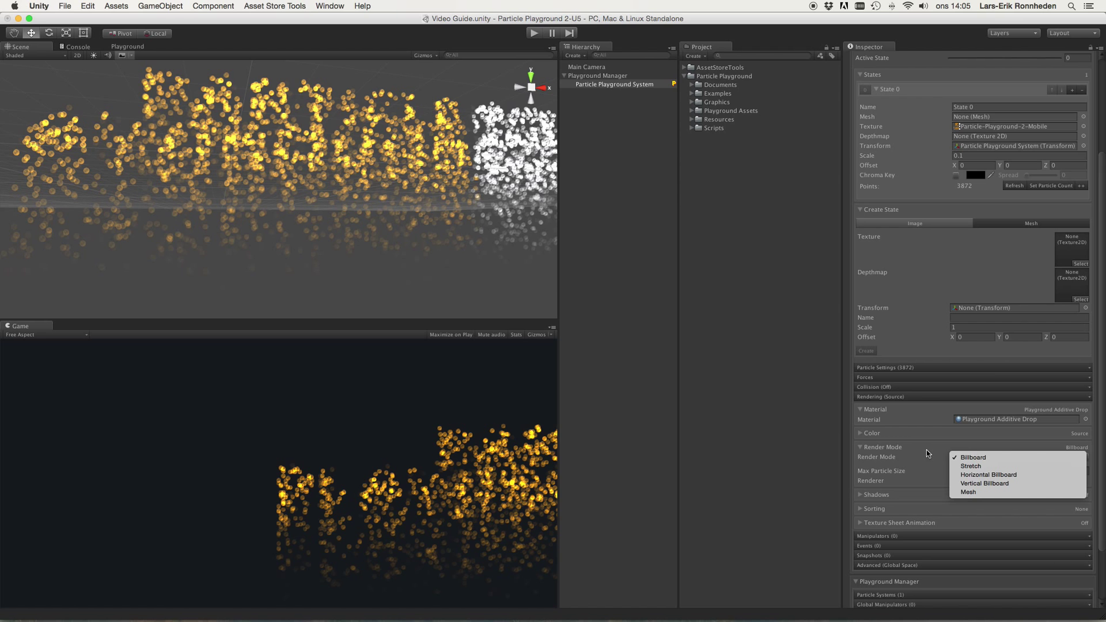
pyautogui.click(1030, 457)
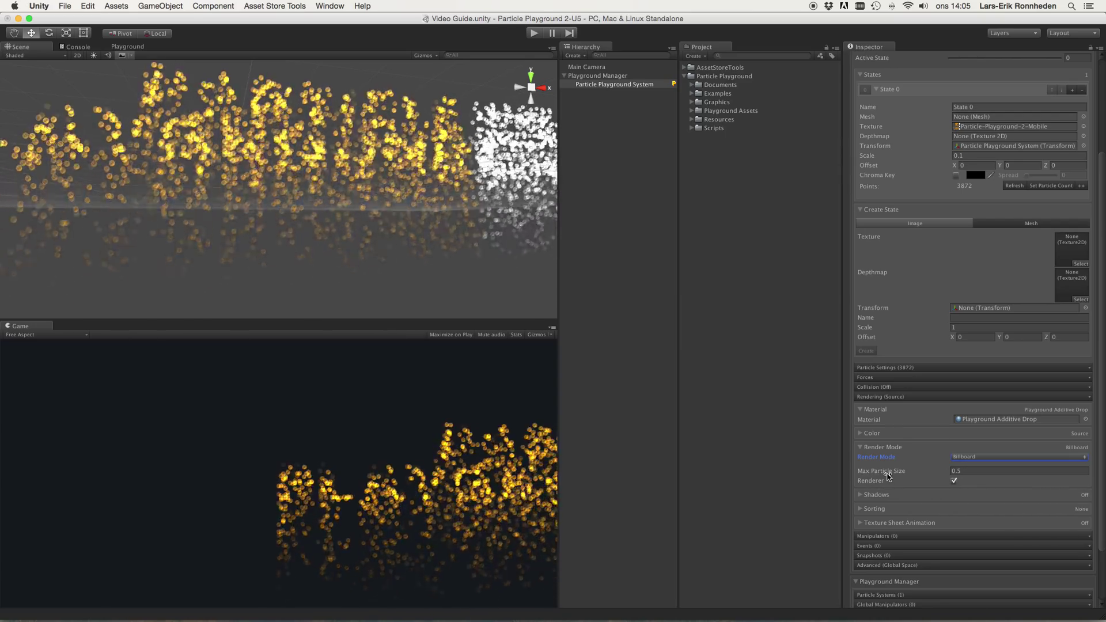
# Step: Set Max Particle Size to 0.5 and switch the particle system's Renderer off and back on
pyautogui.click(957, 471)
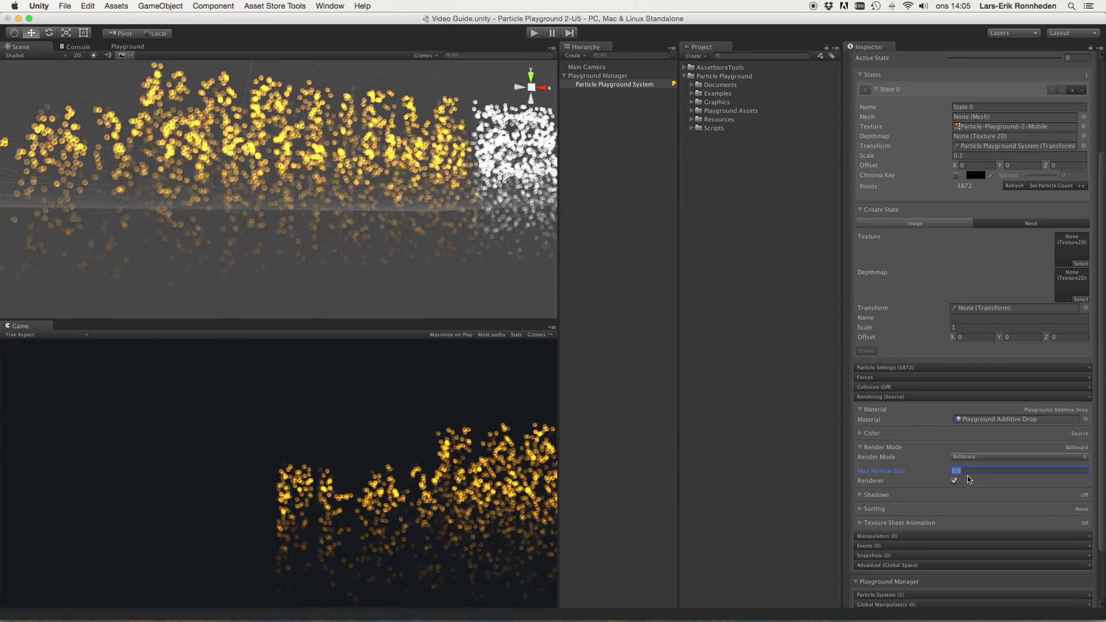
pyautogui.scroll(-1, 967, 478)
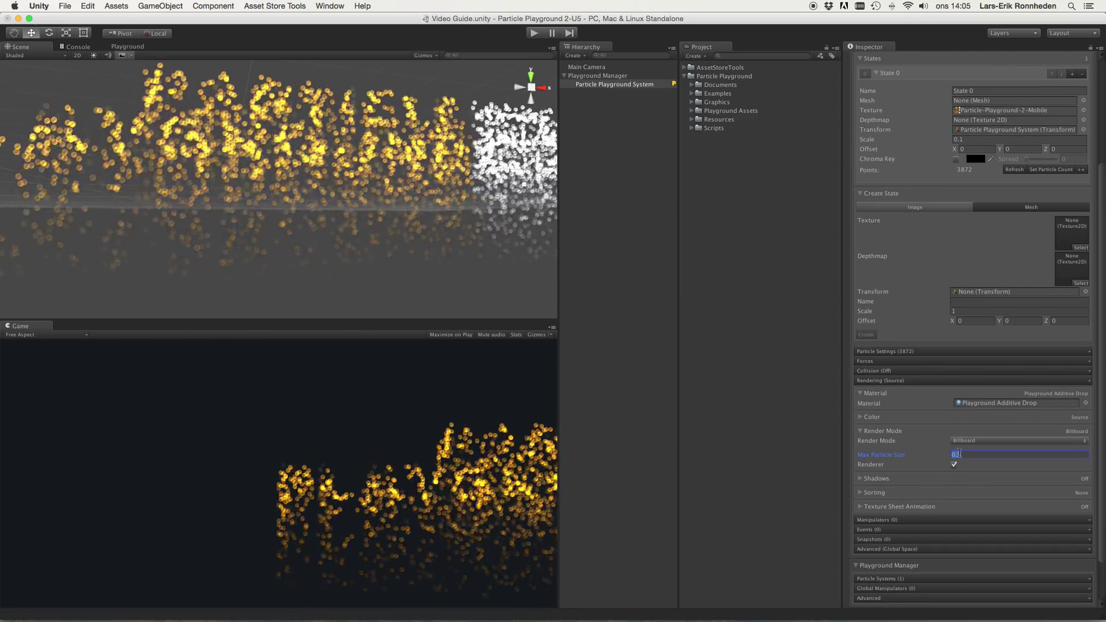
pyautogui.click(965, 454)
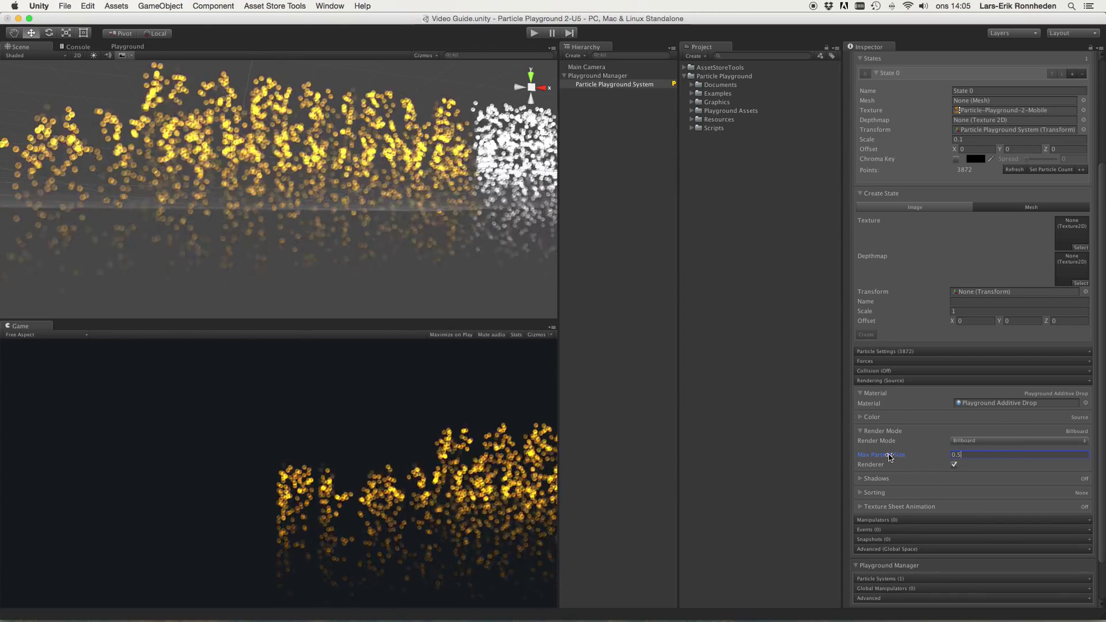
pyautogui.moveTo(890, 457); pyautogui.dragTo(858, 453)
pyautogui.click(967, 453)
pyautogui.write('.5')
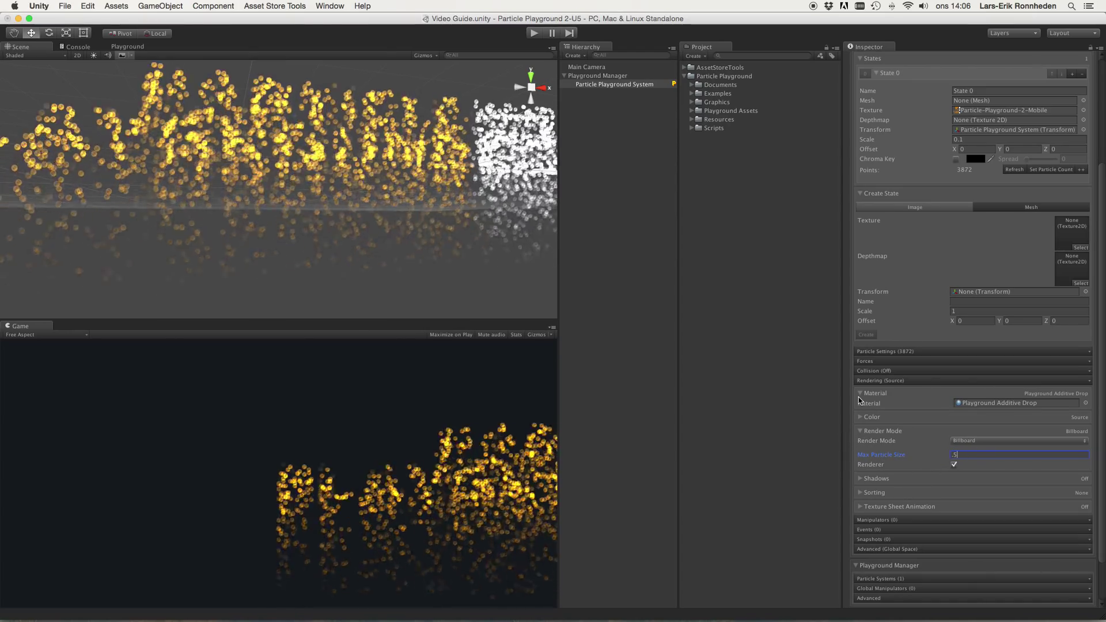
pyautogui.press('Return')
pyautogui.click(955, 465)
pyautogui.click(955, 465)
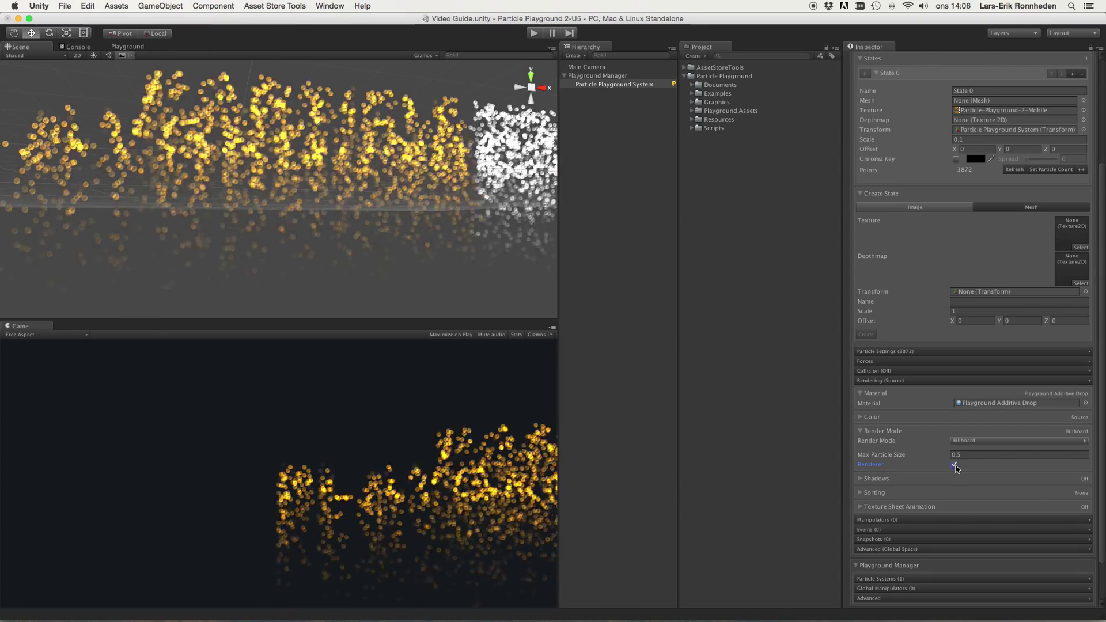
# Step: Collapse Render Mode, expand Shadows and review the Cast Shadows and Receive Shadows settings, keeping Cast Shadows Off
pyautogui.click(880, 433)
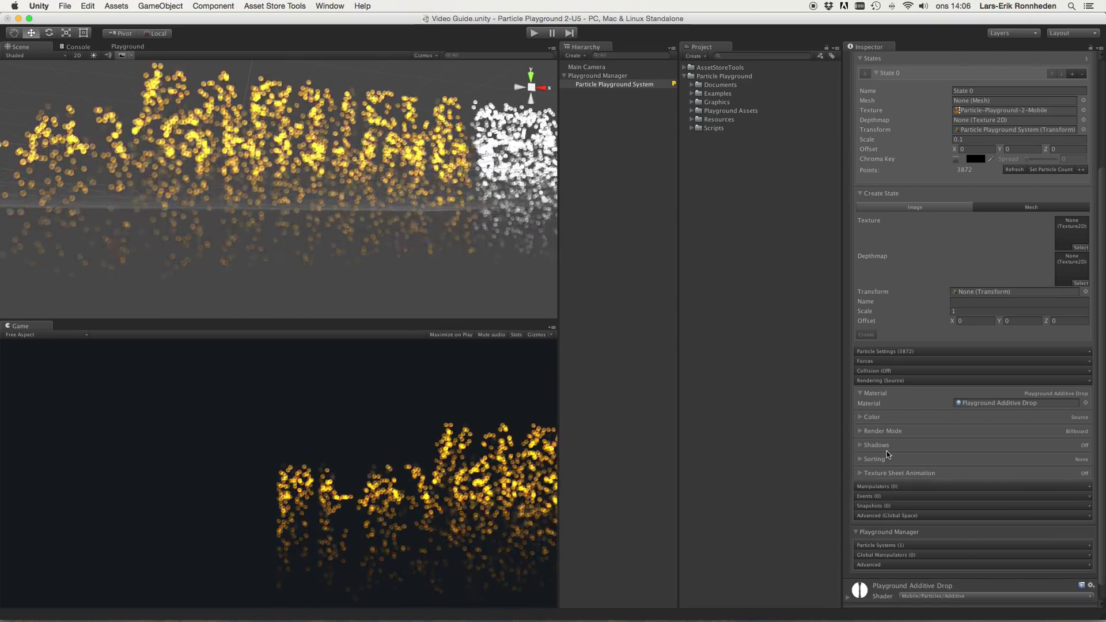
pyautogui.click(884, 447)
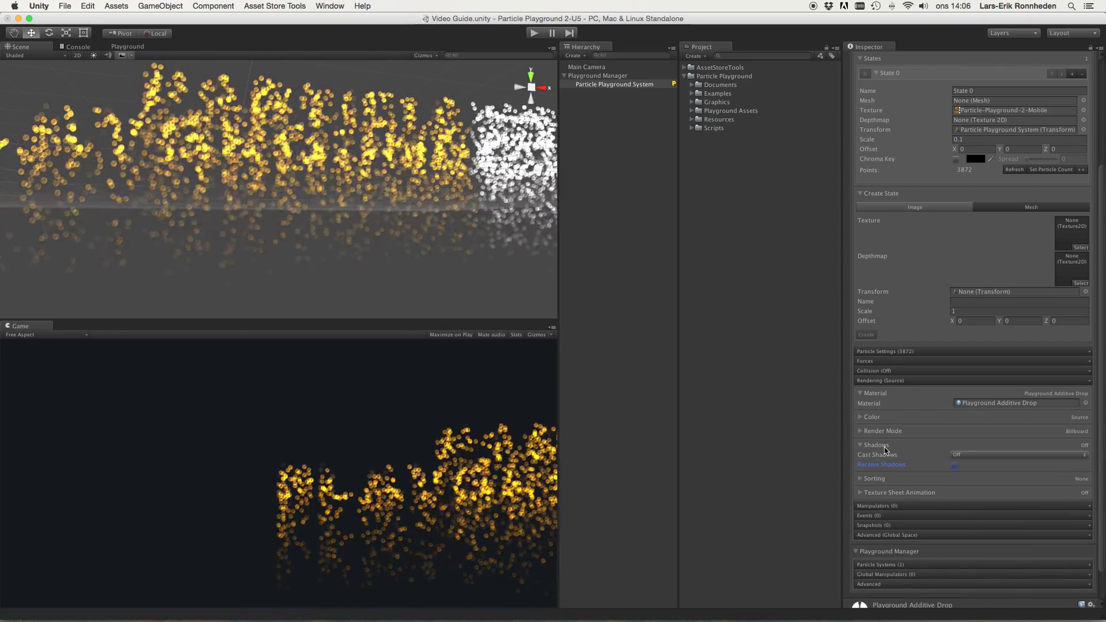
pyautogui.click(897, 457)
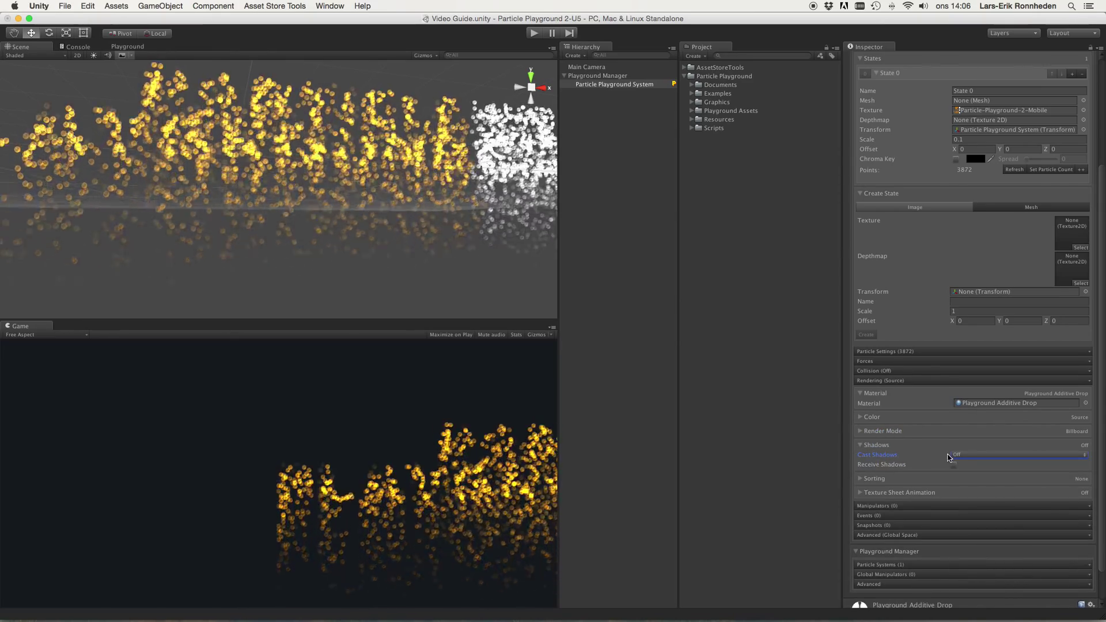
pyautogui.click(952, 455)
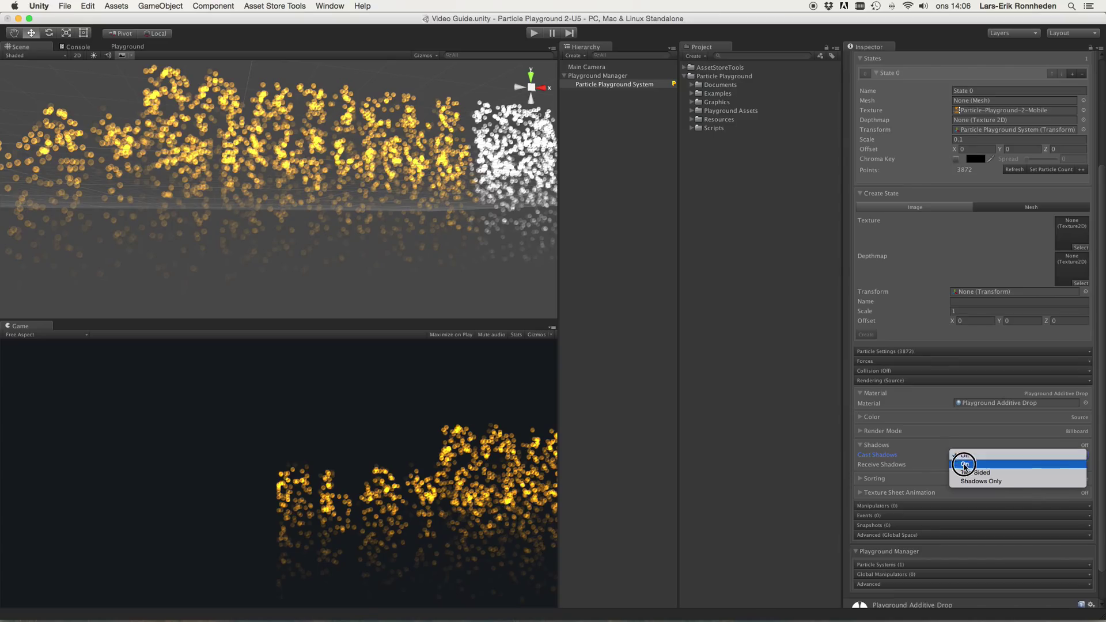
pyautogui.click(918, 463)
pyautogui.click(954, 459)
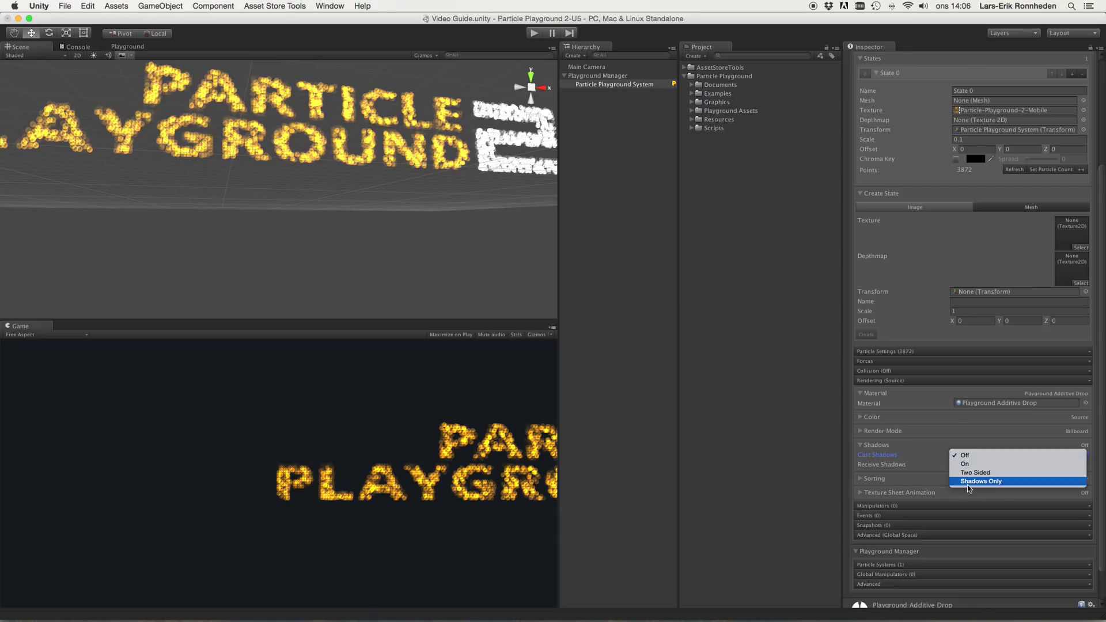
pyautogui.click(891, 459)
pyautogui.click(887, 465)
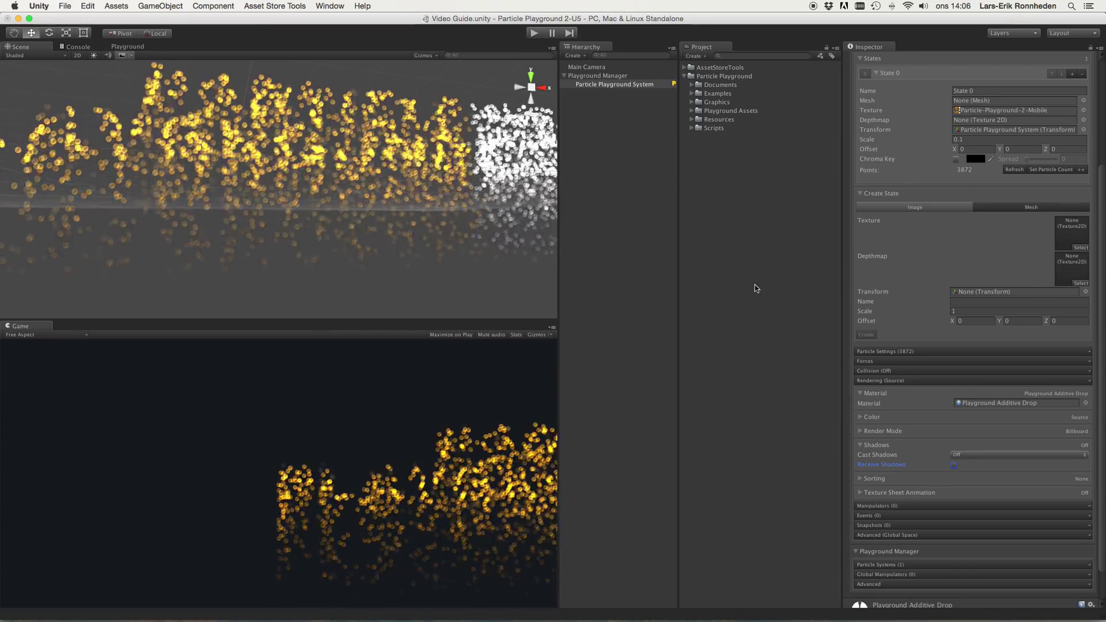
# Step: Collapse Shadows, expand Sorting and review the Sort Mode options, keeping None selected
pyautogui.click(876, 445)
pyautogui.click(874, 459)
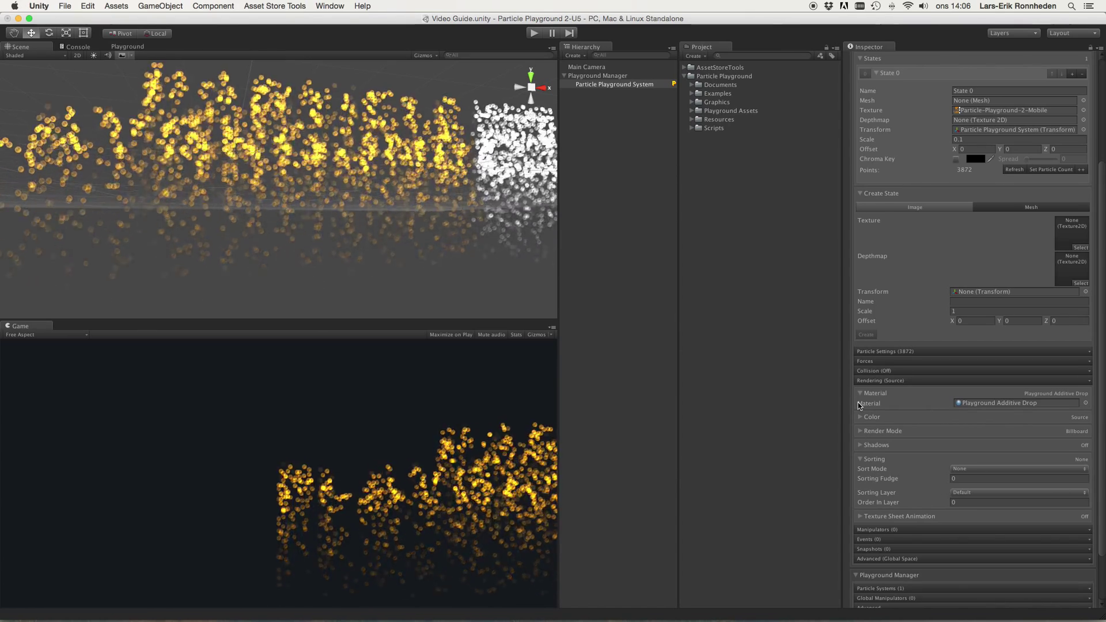
pyautogui.click(967, 470)
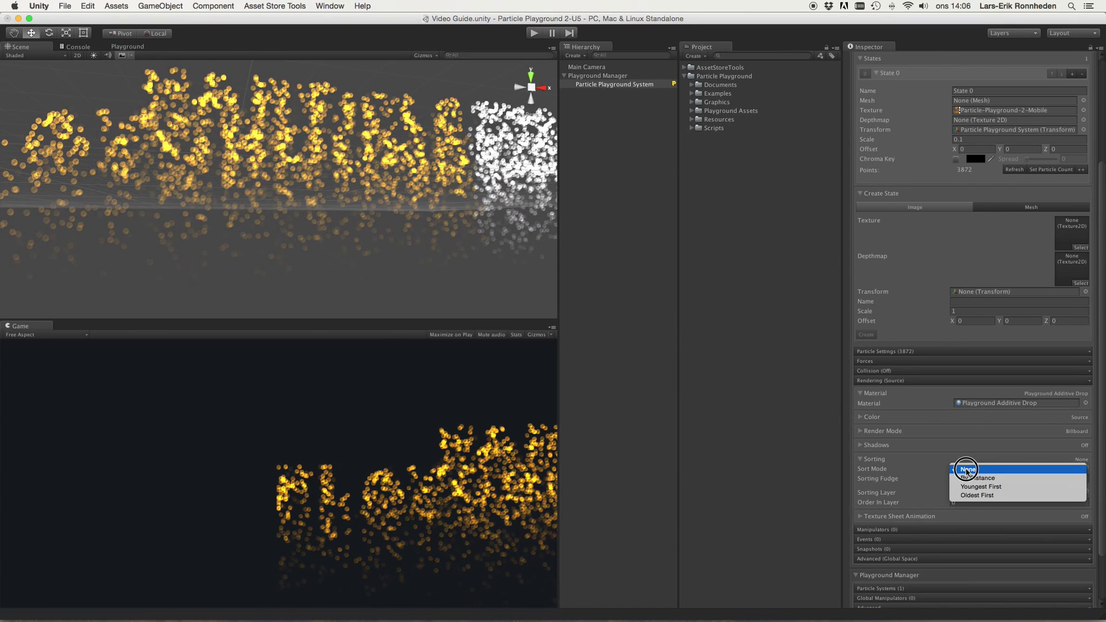
pyautogui.click(922, 476)
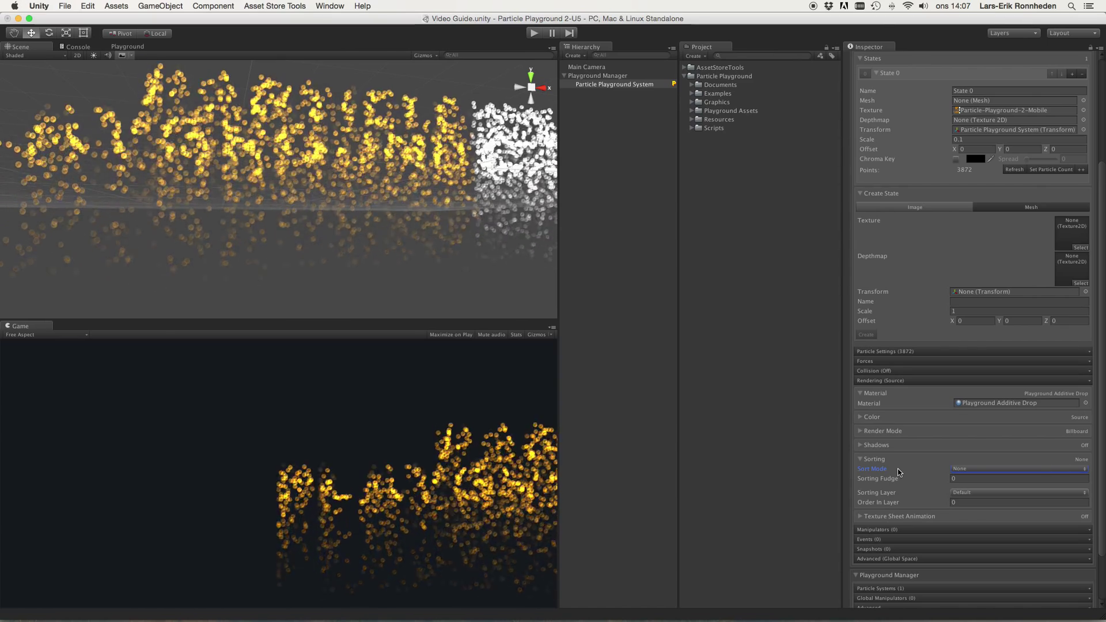
pyautogui.click(958, 471)
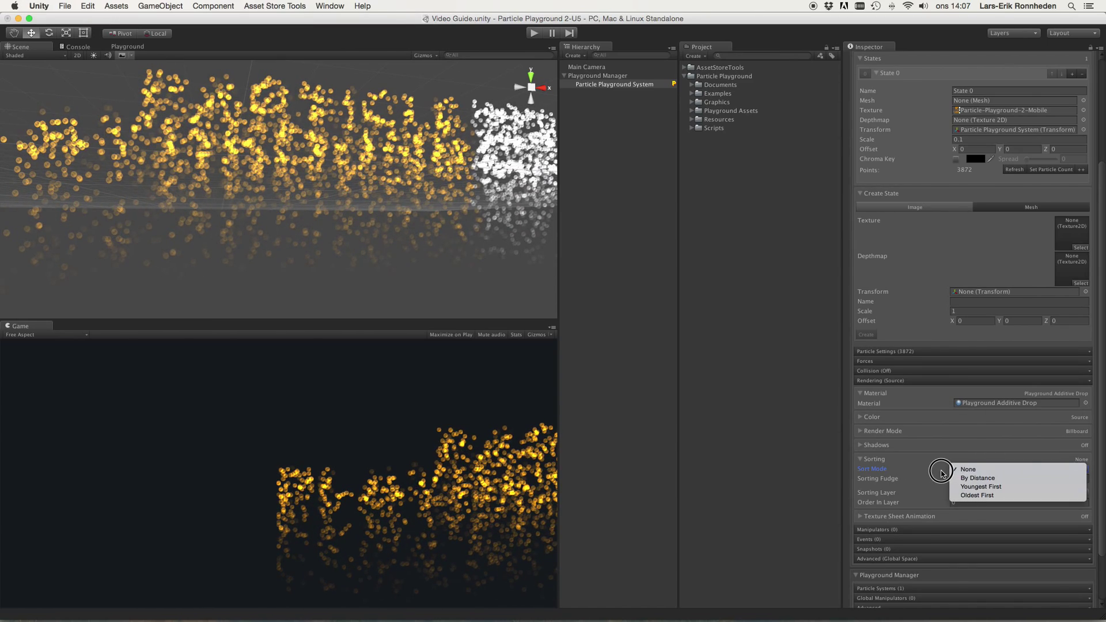
pyautogui.click(942, 473)
# Step: Review the available Sorting Layer options, keeping Default selected
pyautogui.click(888, 494)
pyautogui.click(973, 494)
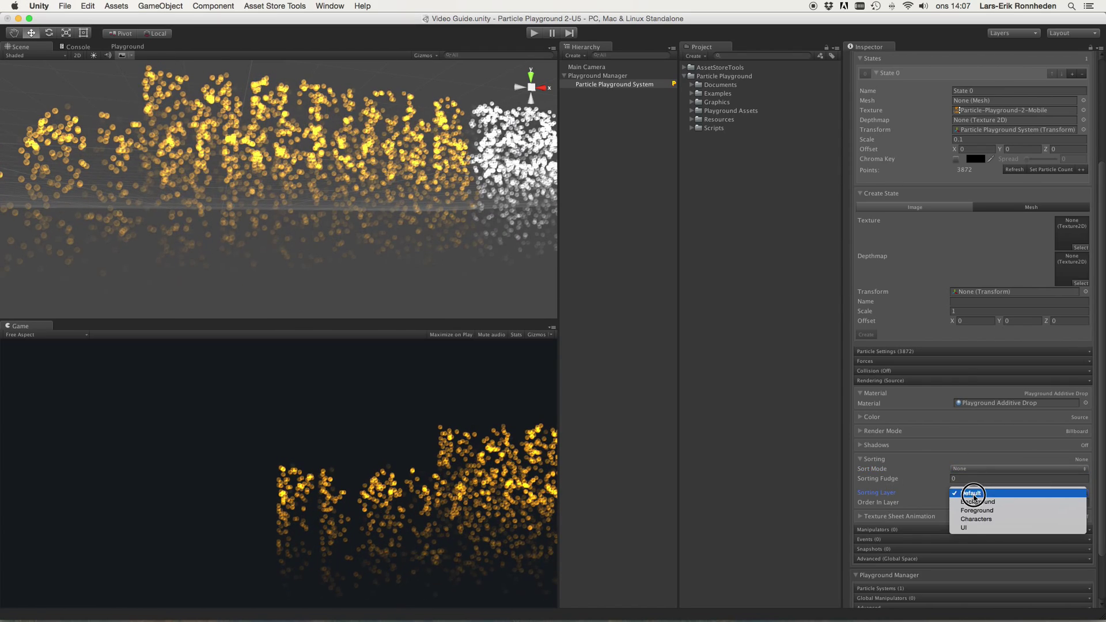
pyautogui.click(957, 499)
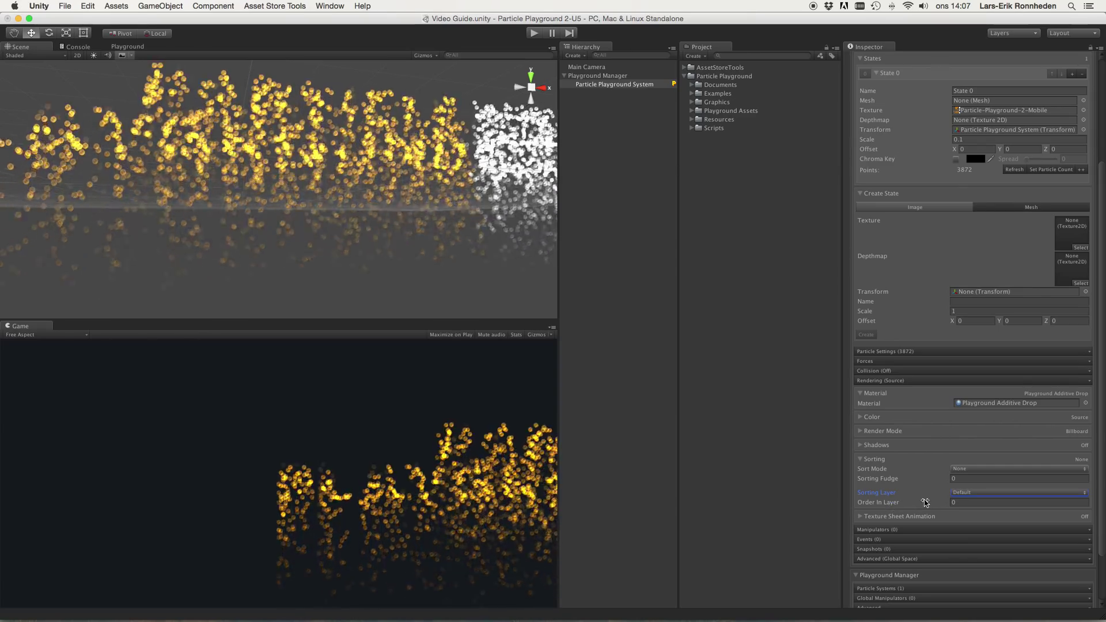
# Step: Collapse the Sorting settings and enable Texture Sheet Animation for the particle system
pyautogui.click(889, 459)
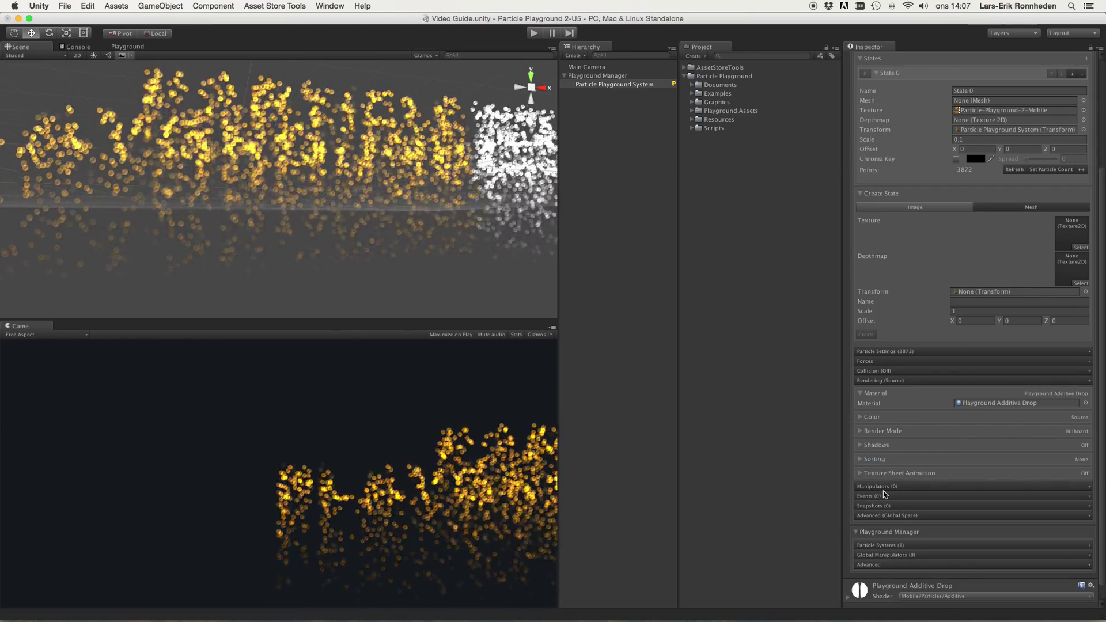
pyautogui.click(883, 474)
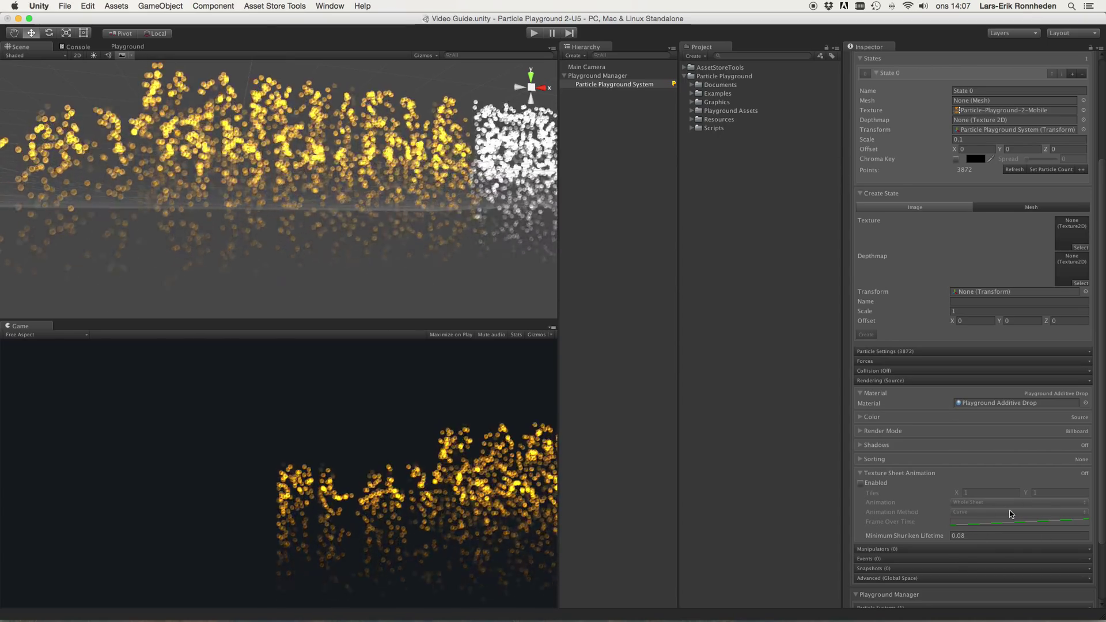
pyautogui.click(879, 483)
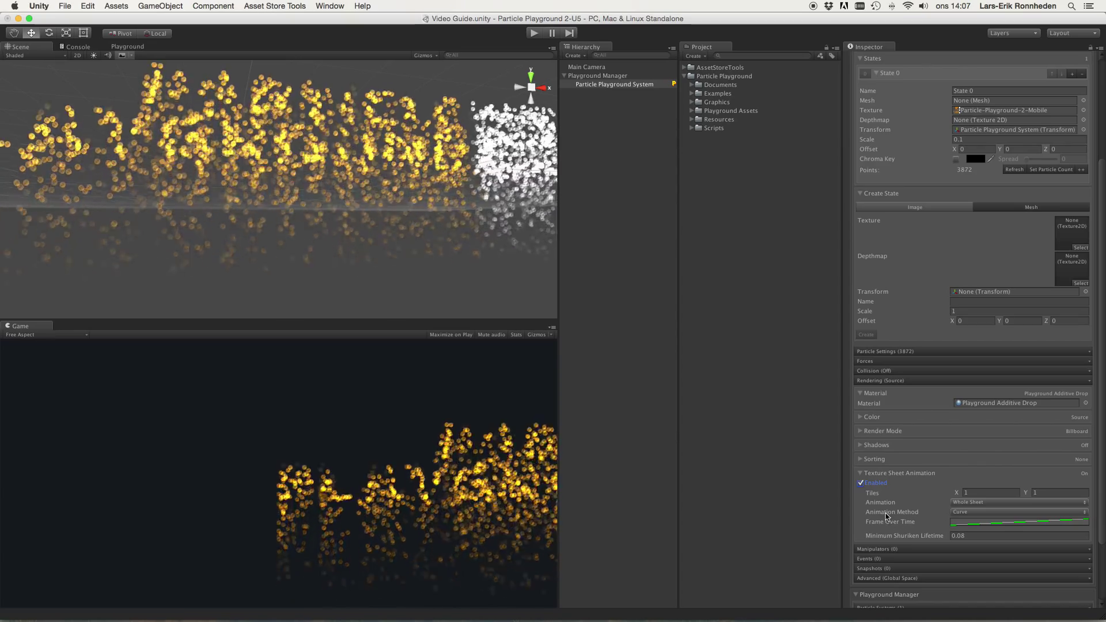
# Step: Inspect the Minimum Shuriken Lifetime setting and collapse the Texture Sheet Animation settings
pyautogui.scroll(-2, 887, 500)
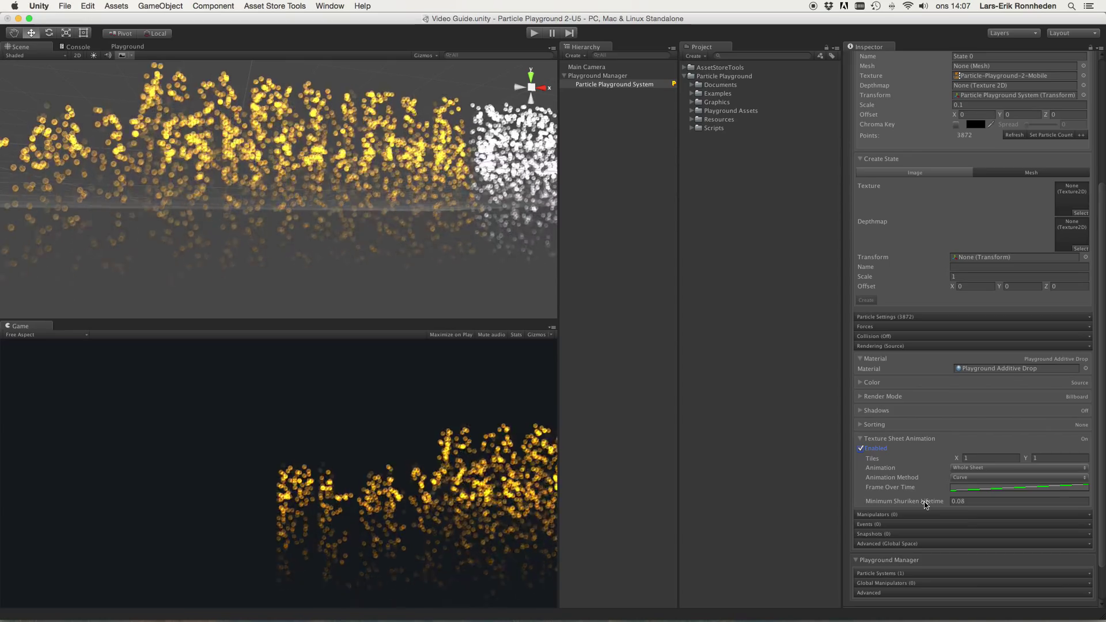
pyautogui.click(981, 502)
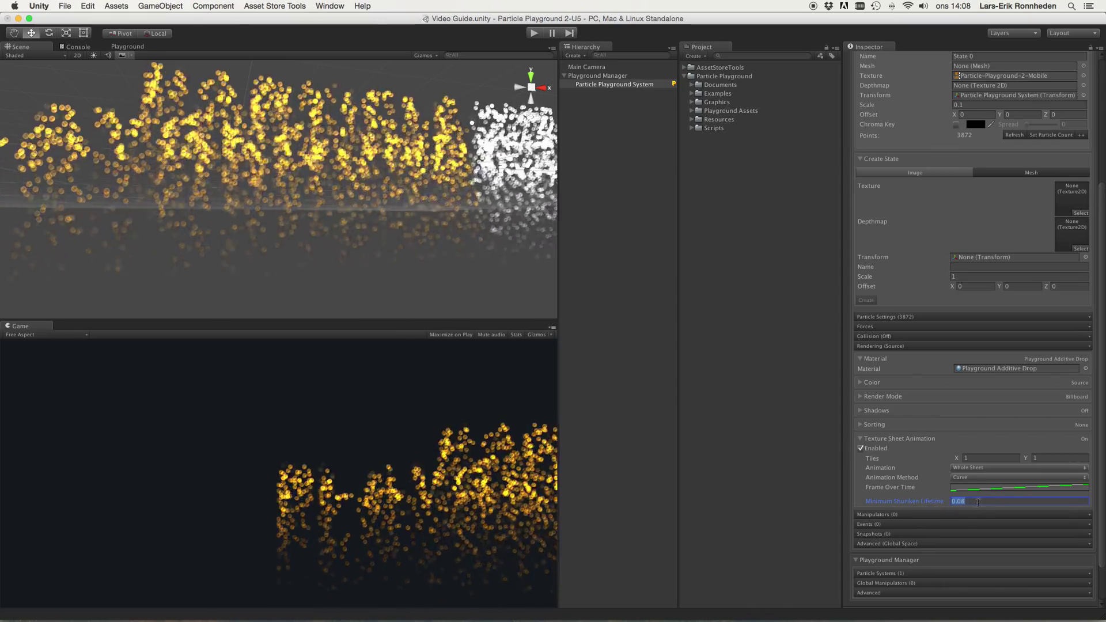
pyautogui.click(956, 503)
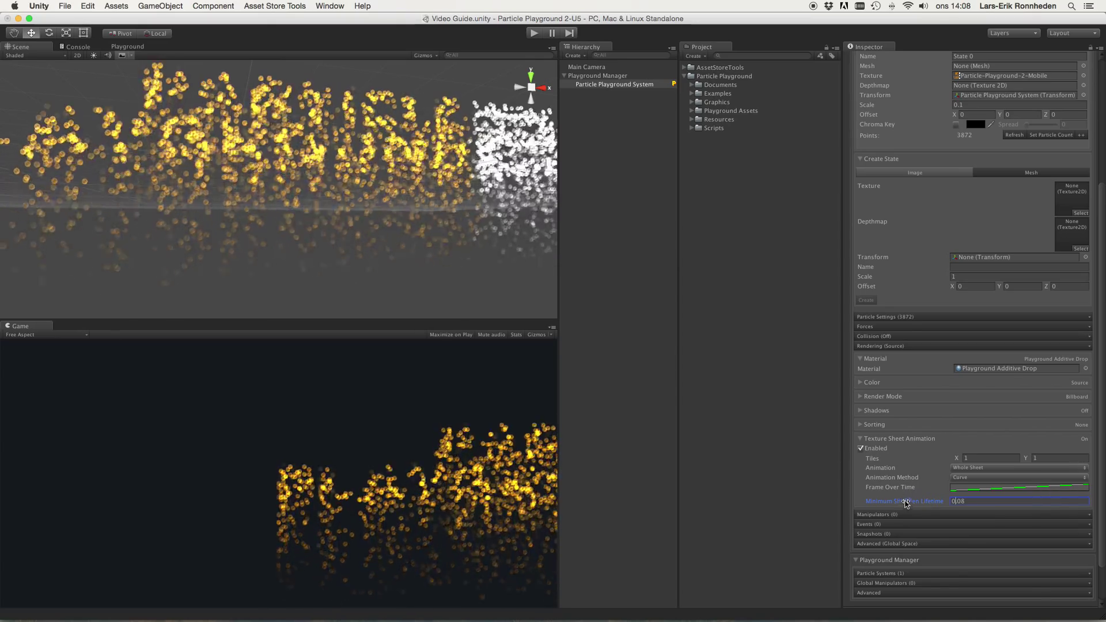
pyautogui.click(917, 440)
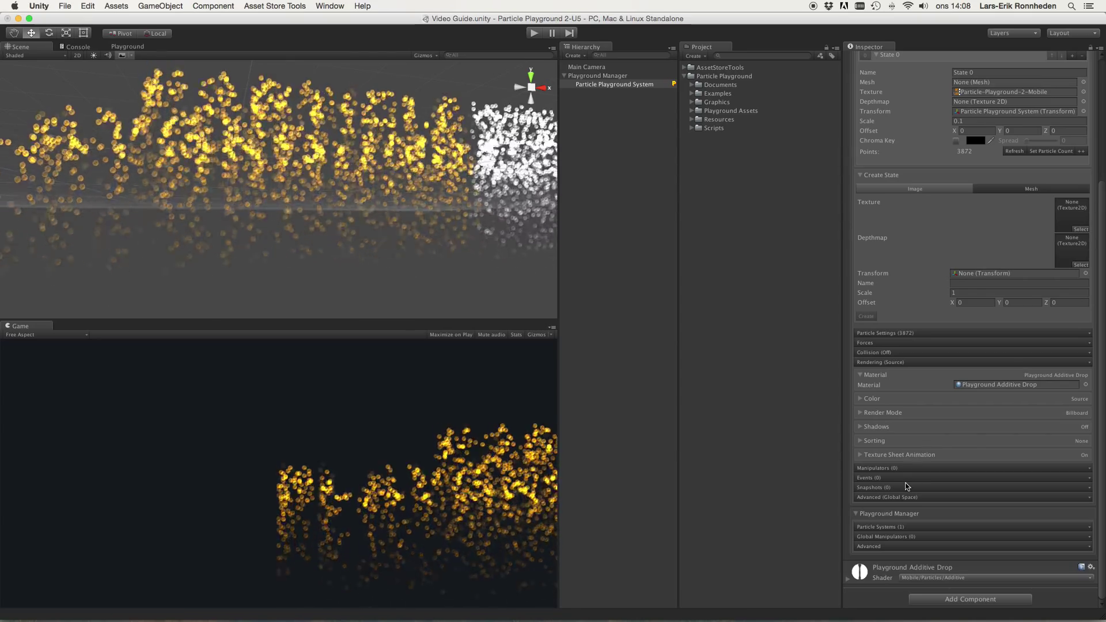